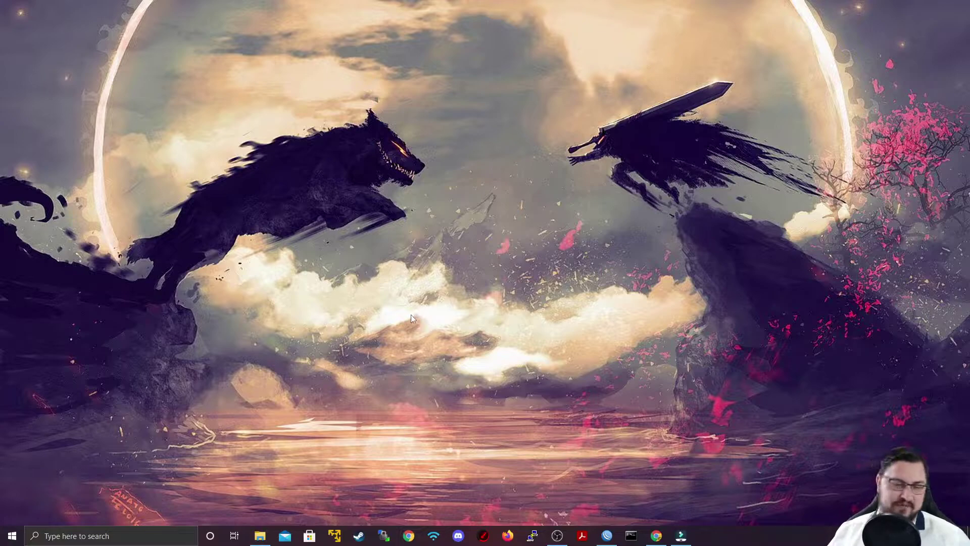
- Restore the WinBox session window connected as admin to the RB951Ui-2HnD router
mouse_move(607, 535)
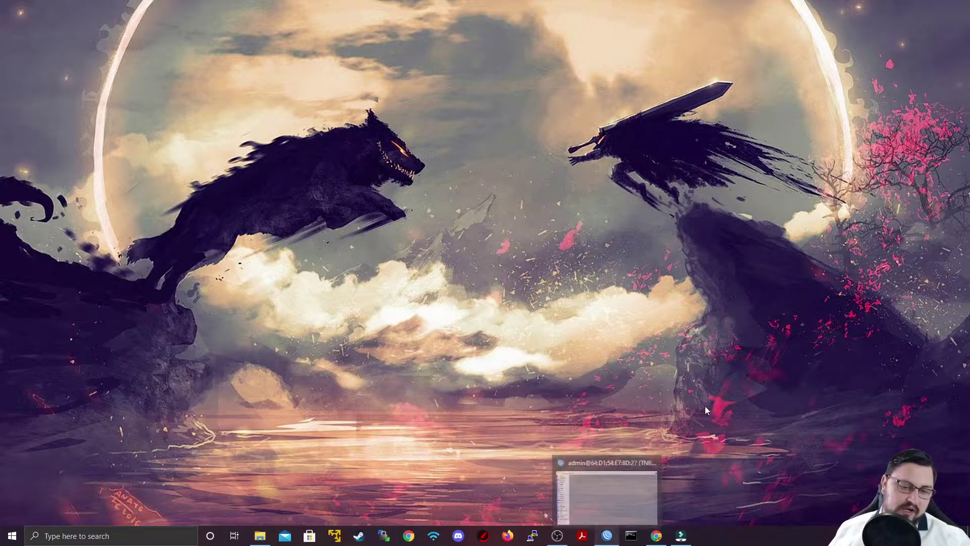
click(622, 467)
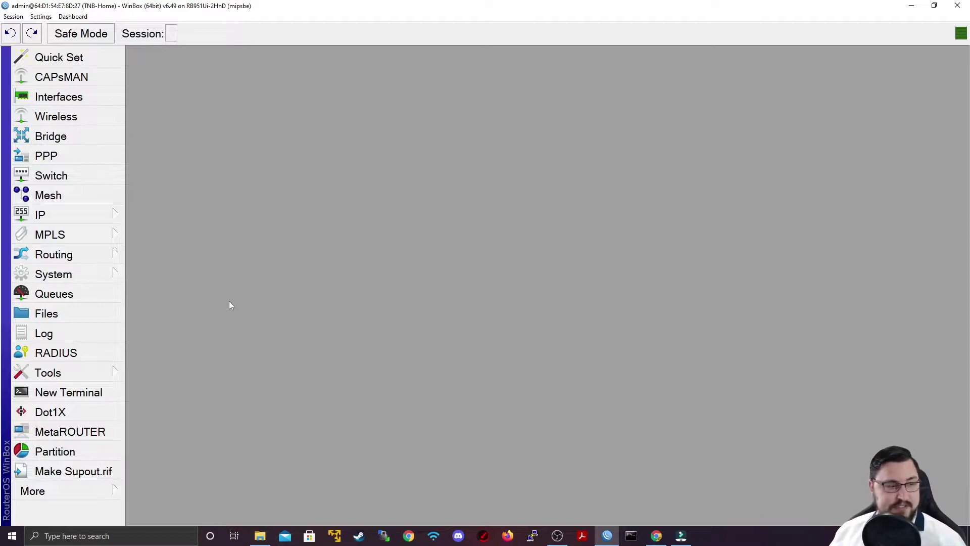
- Open the router's File List, showing the pub and skins folders
click(92, 321)
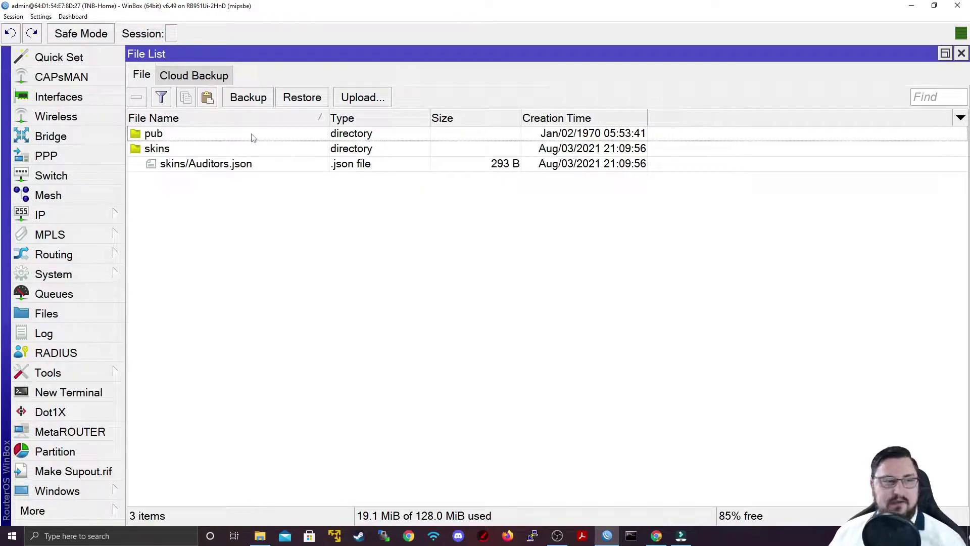
- Create an unencrypted MikroTik backup.backup file on the router, leaving Don't Encrypt checked
click(258, 101)
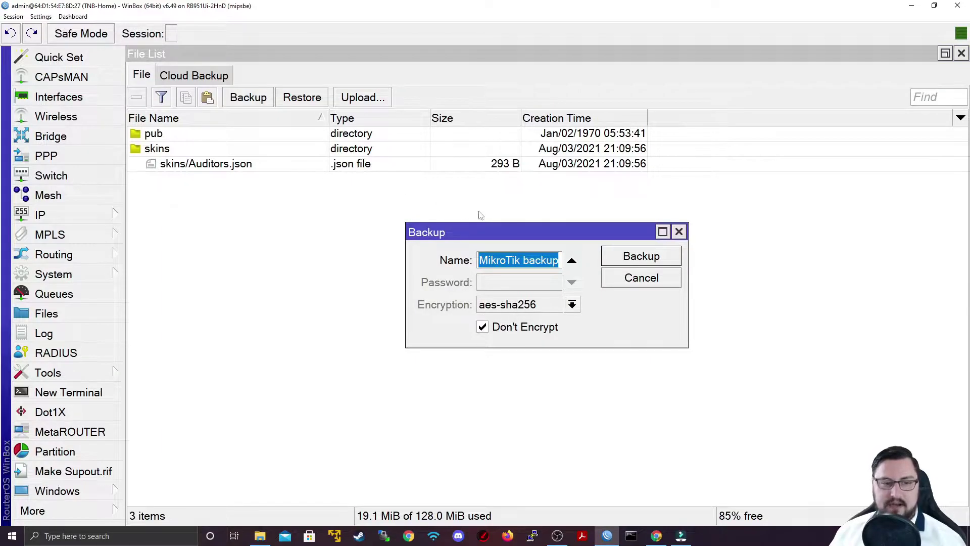
drag(521, 259, 461, 261)
drag(520, 260, 552, 260)
click(480, 334)
click(479, 333)
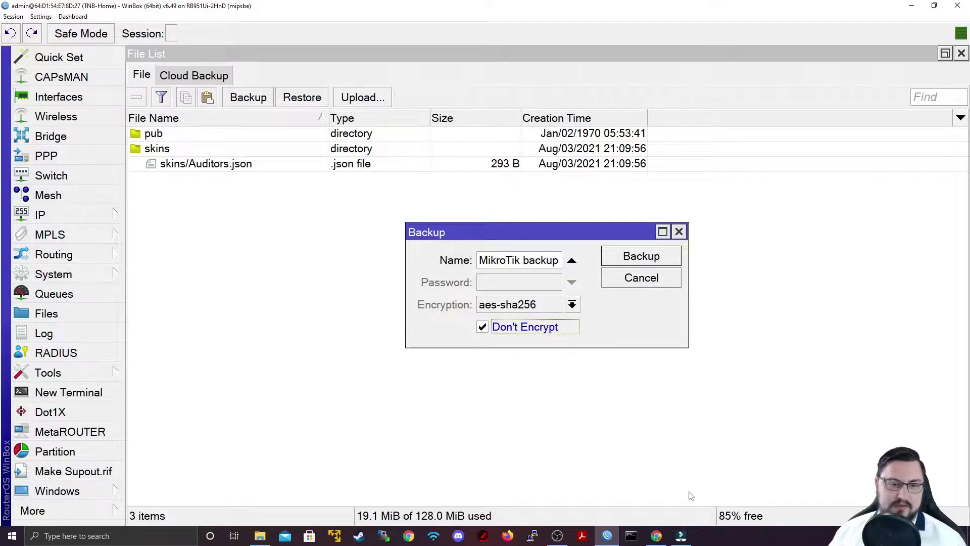
click(531, 329)
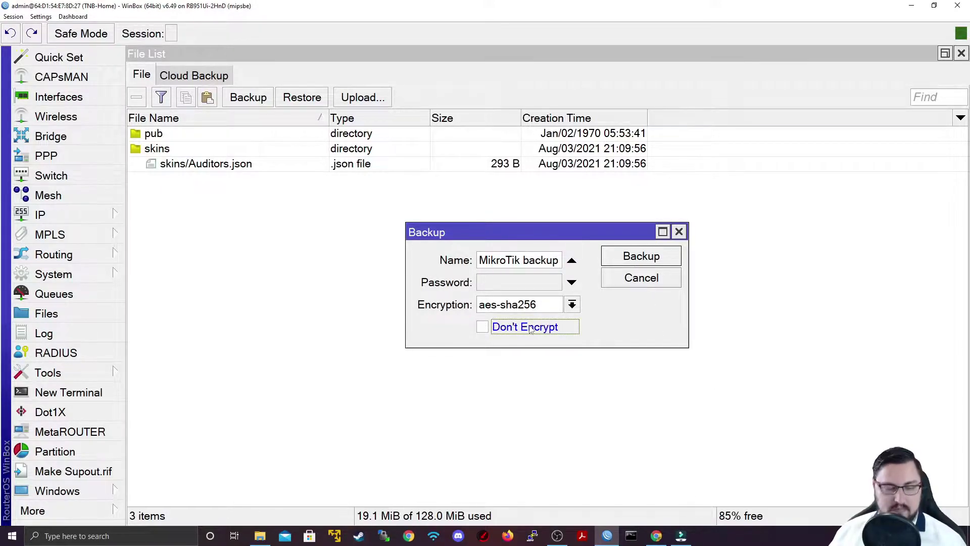
click(531, 329)
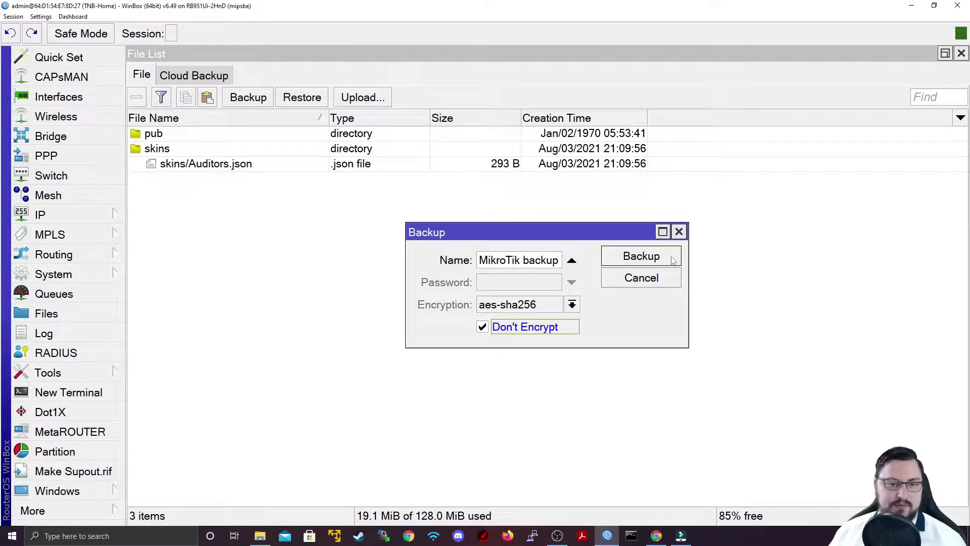
click(642, 257)
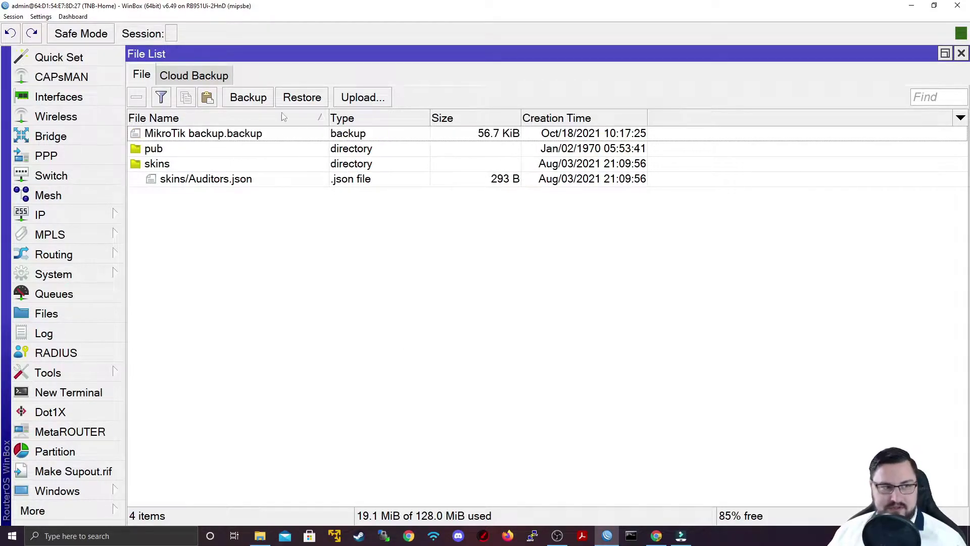
- Download MikroTik backup.backup to the Desktop and minimize WinBox
click(242, 136)
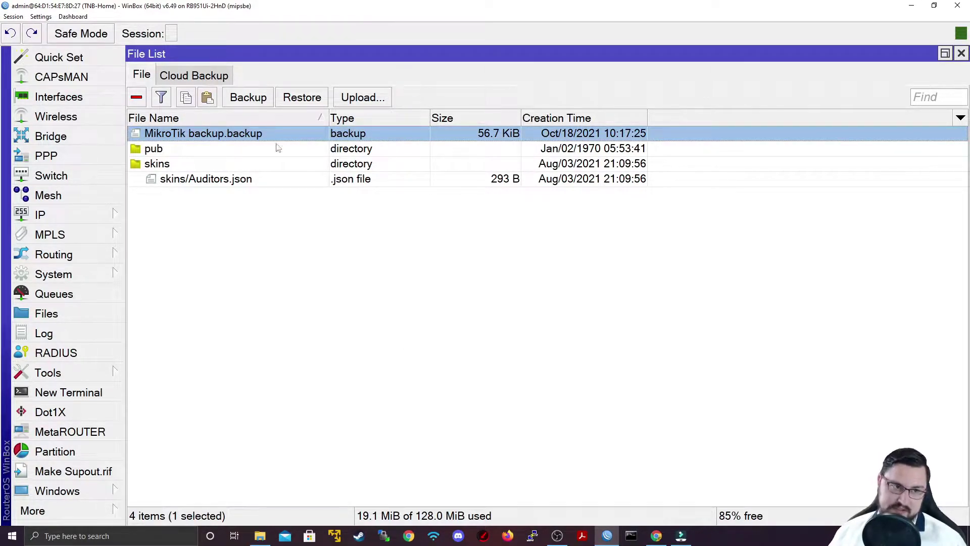
right_click(320, 141)
click(357, 225)
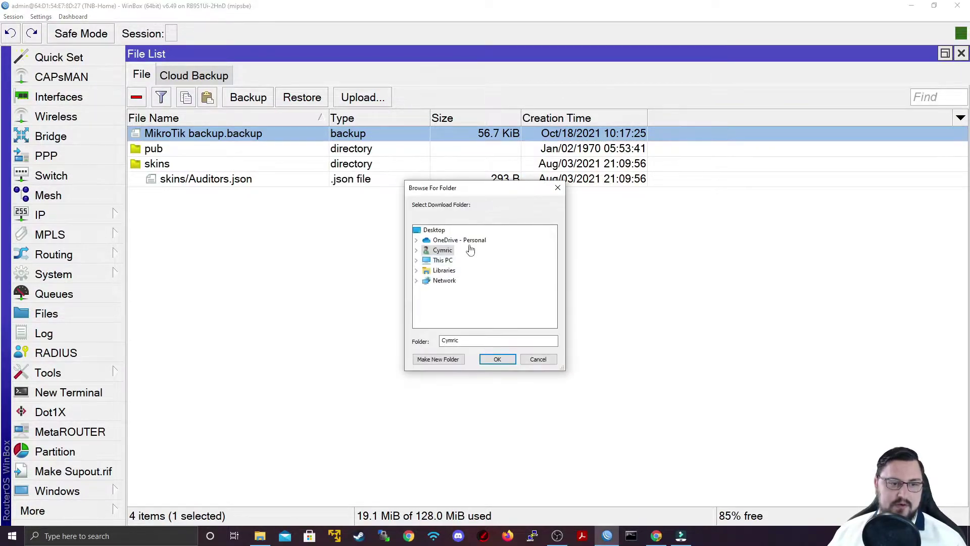
click(434, 230)
click(495, 359)
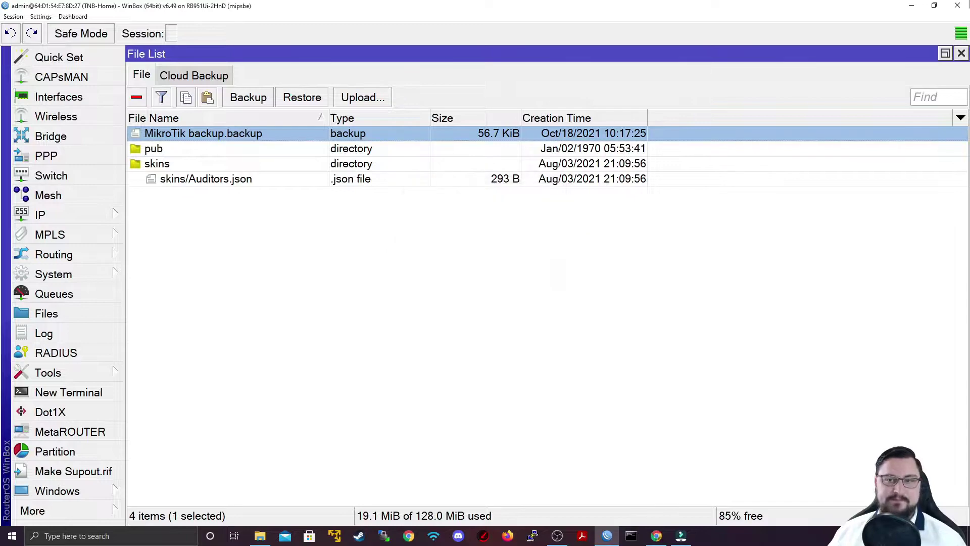
click(912, 5)
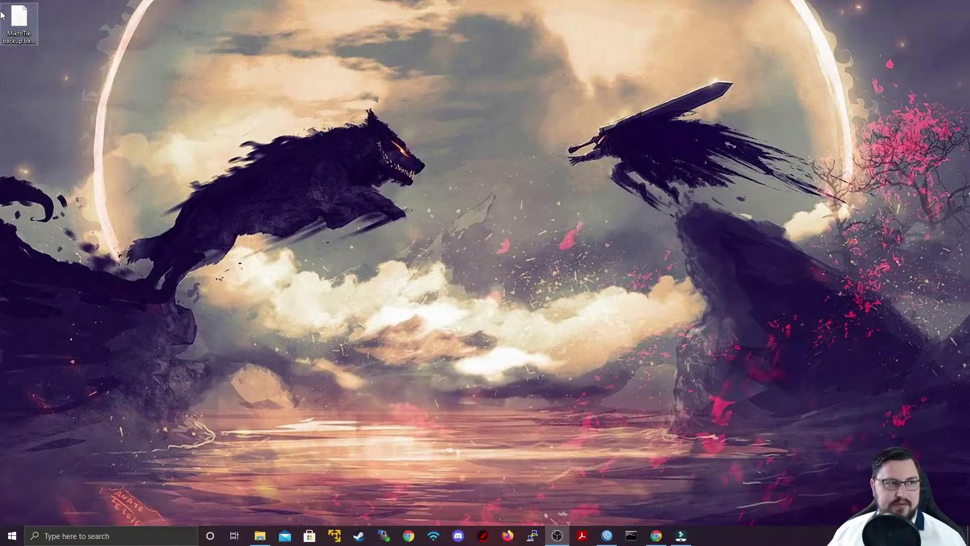
right_click(6, 18)
- Open MikroTik backup.backup in Notepad++, scroll through its binary contents, then minimize Notepad++
click(74, 48)
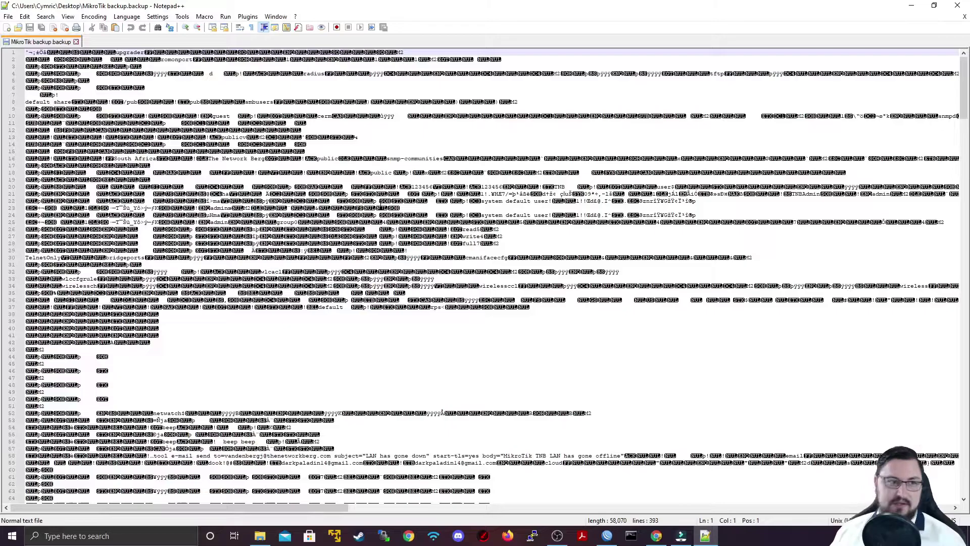
scroll(427, 228, down, 17)
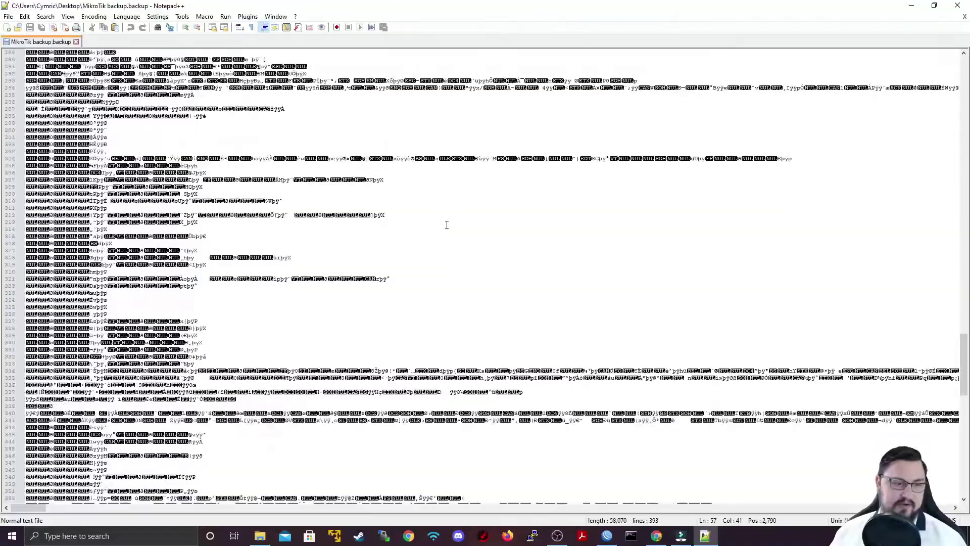
scroll(447, 224, down, 5)
scroll(624, 376, down, 5)
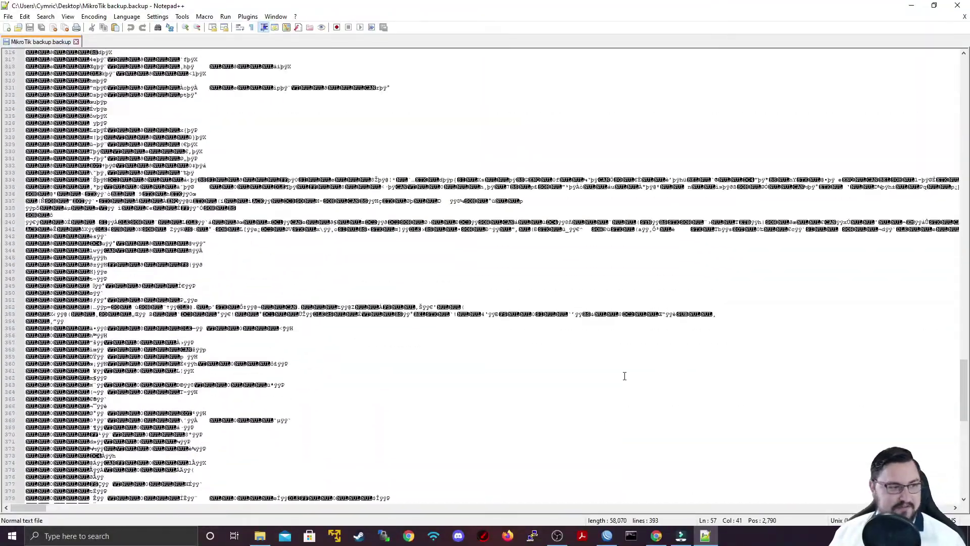
scroll(625, 376, up, 20)
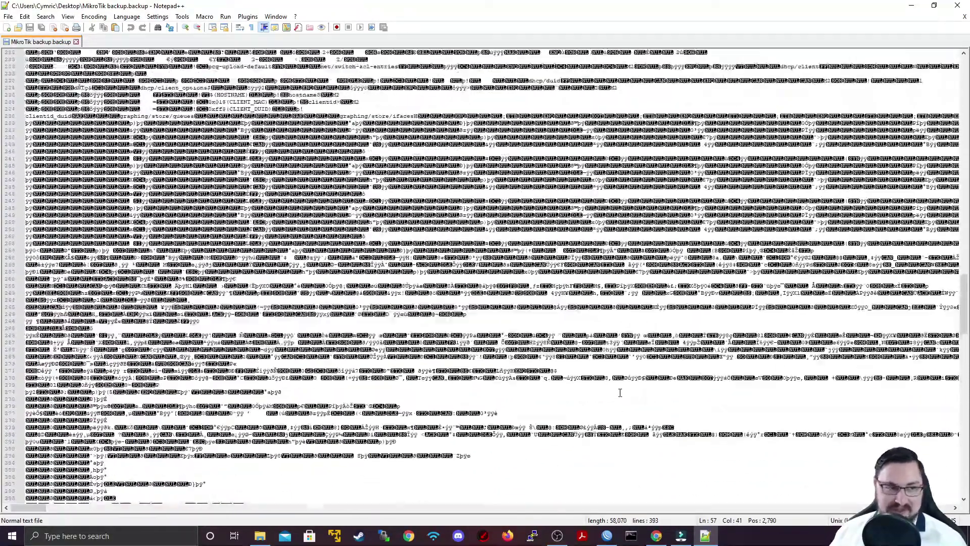
scroll(620, 393, up, 11)
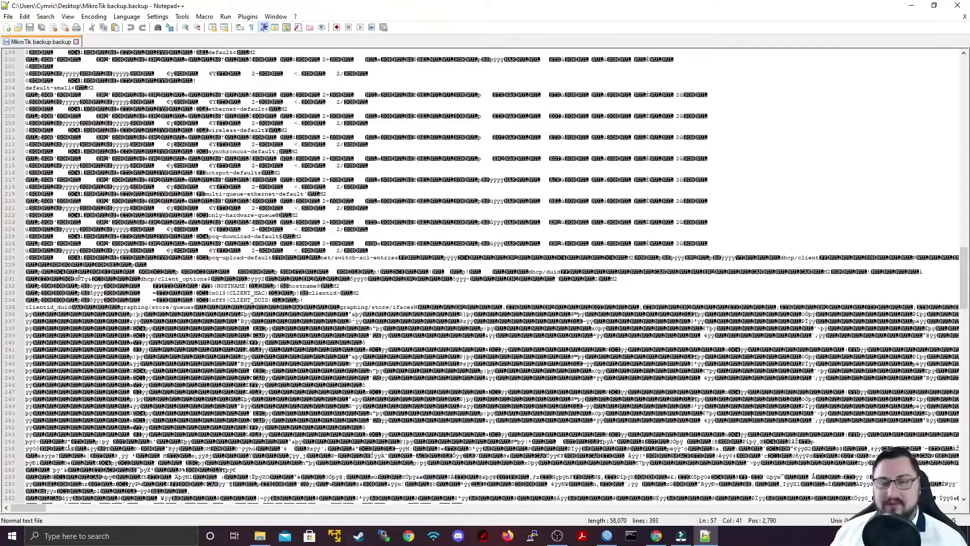
scroll(830, 231, up, 5)
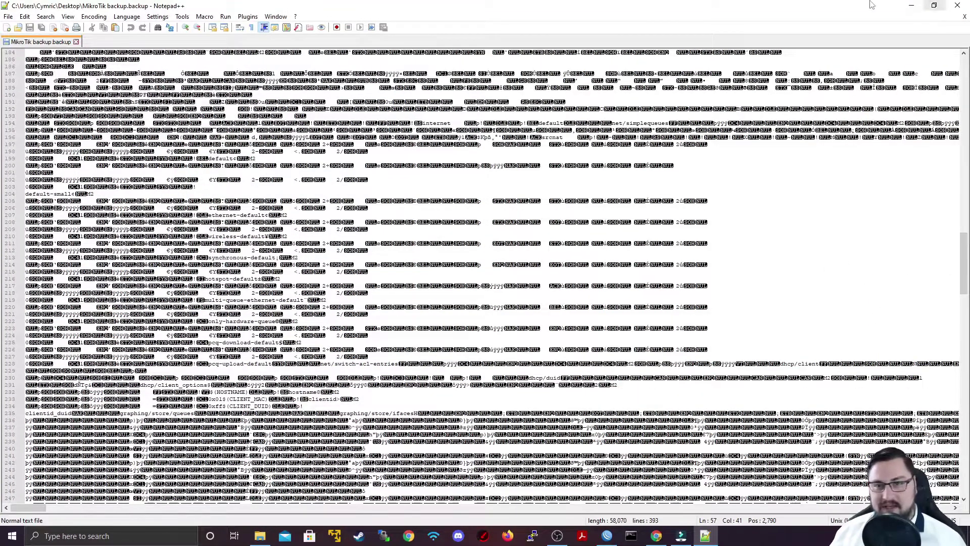
click(913, 5)
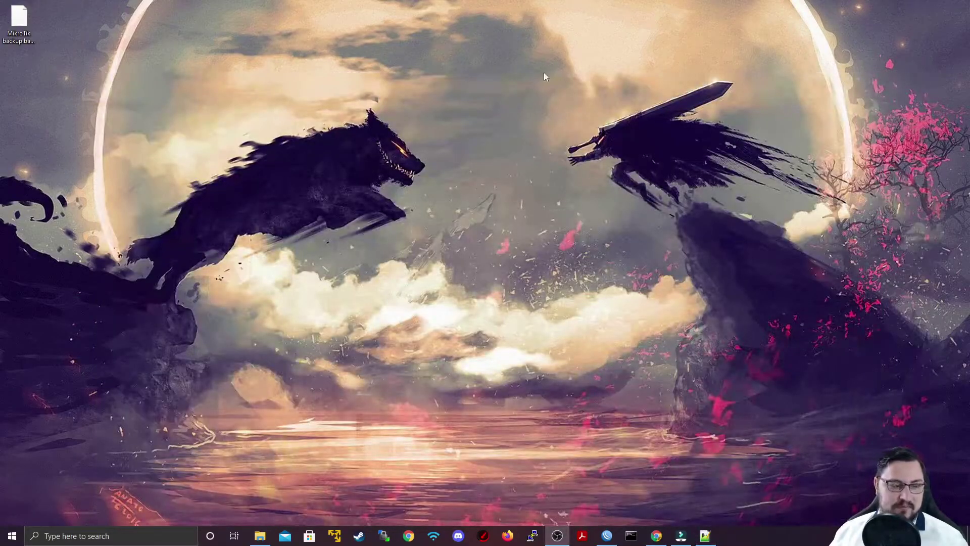
- Restore WinBox, close the File List, and start a new terminal
click(607, 536)
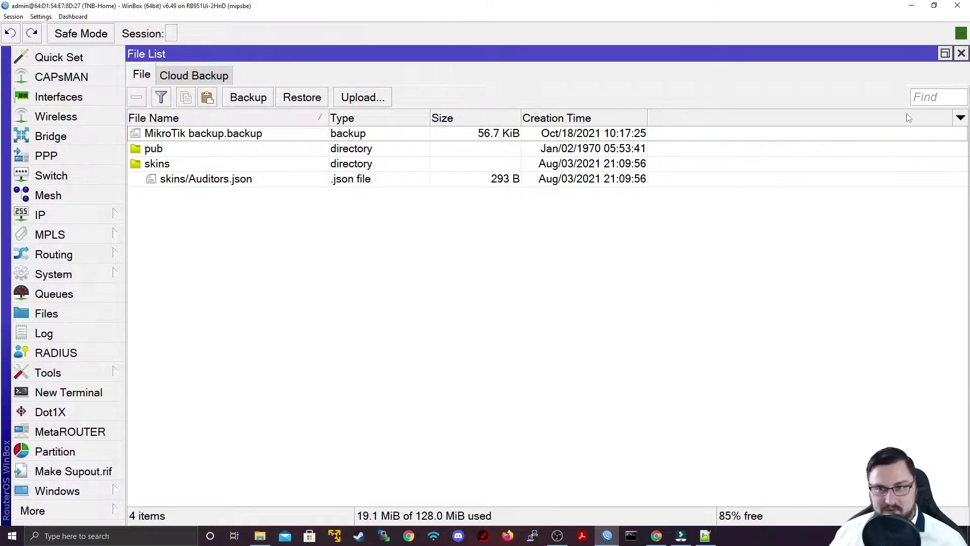
click(962, 54)
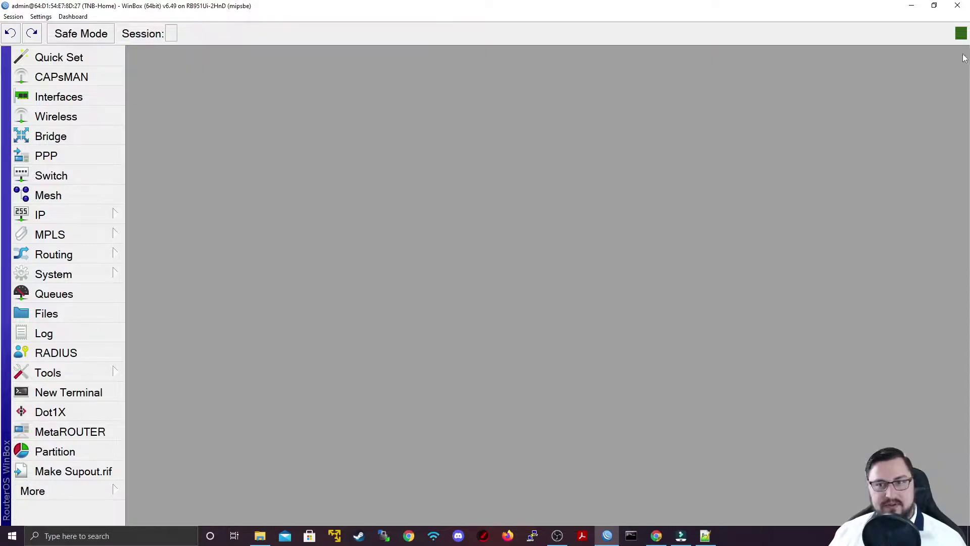
click(115, 396)
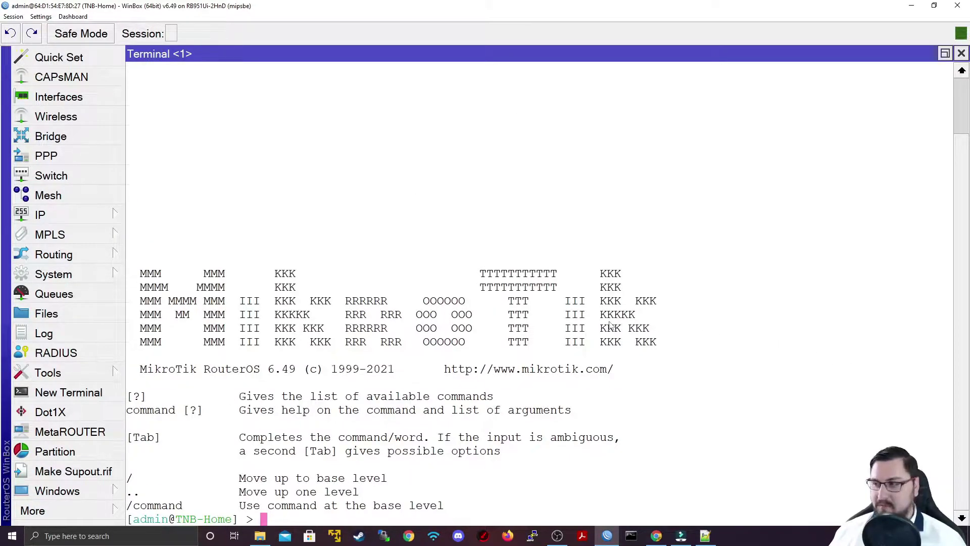
- Run export to print the router's configuration and scroll through the output
key(Return)
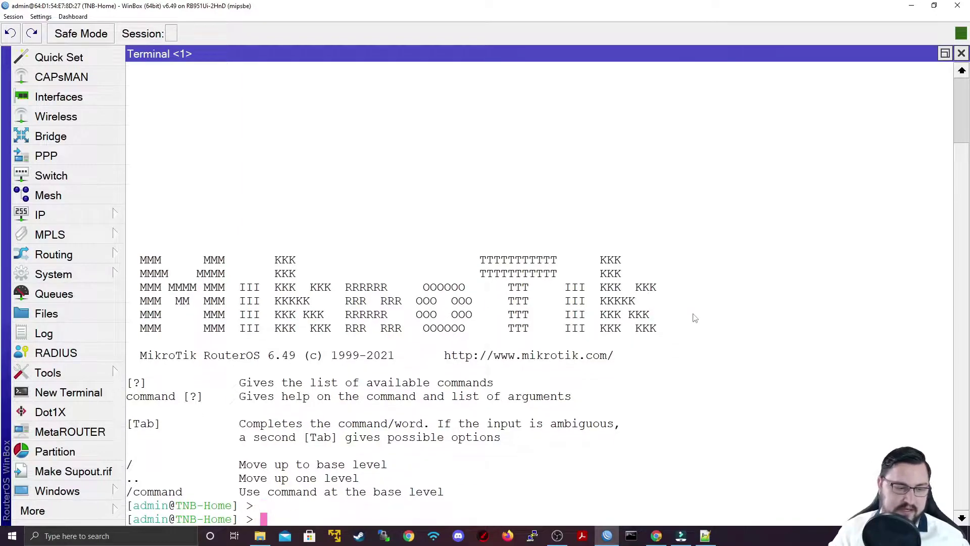
key(Return)
text(export)
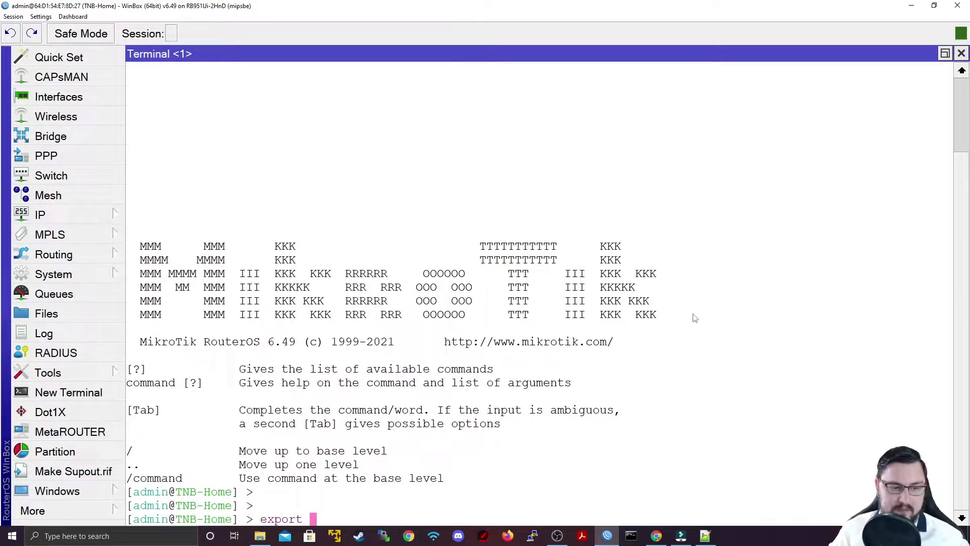
key(Return)
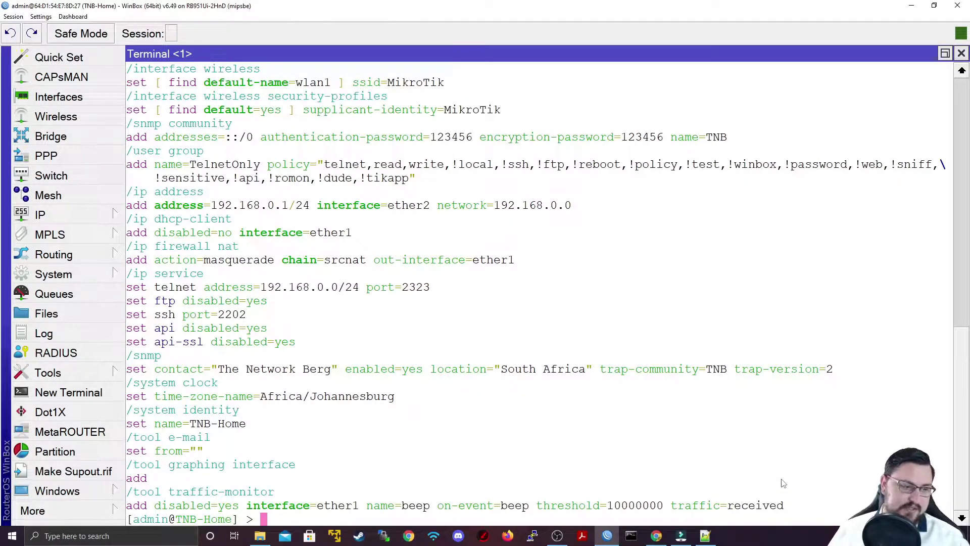
drag(784, 486, 346, 239)
click(347, 239)
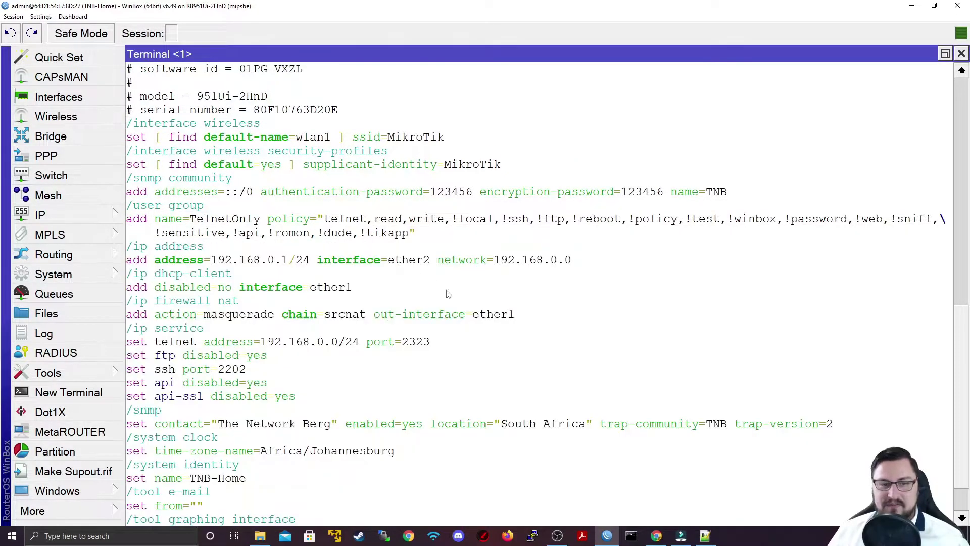
scroll(477, 300, down, 1)
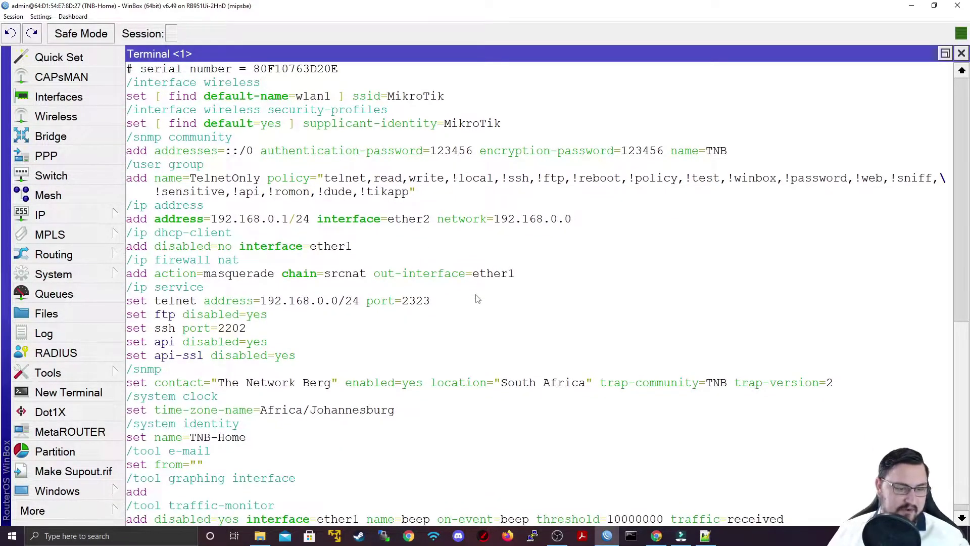
scroll(478, 300, down, 1)
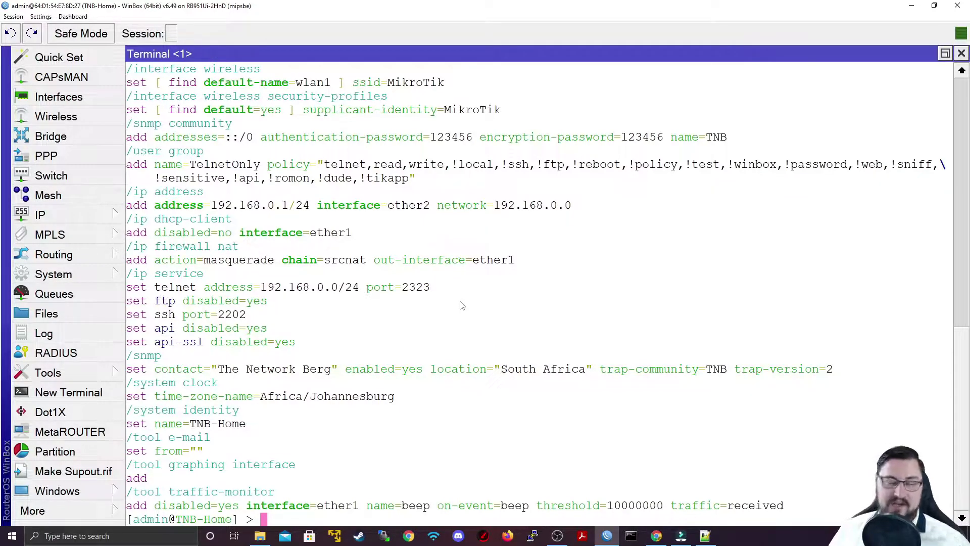
- Run export file="TNB-Backup-18102021" to save the configuration script on the router
text(exp)
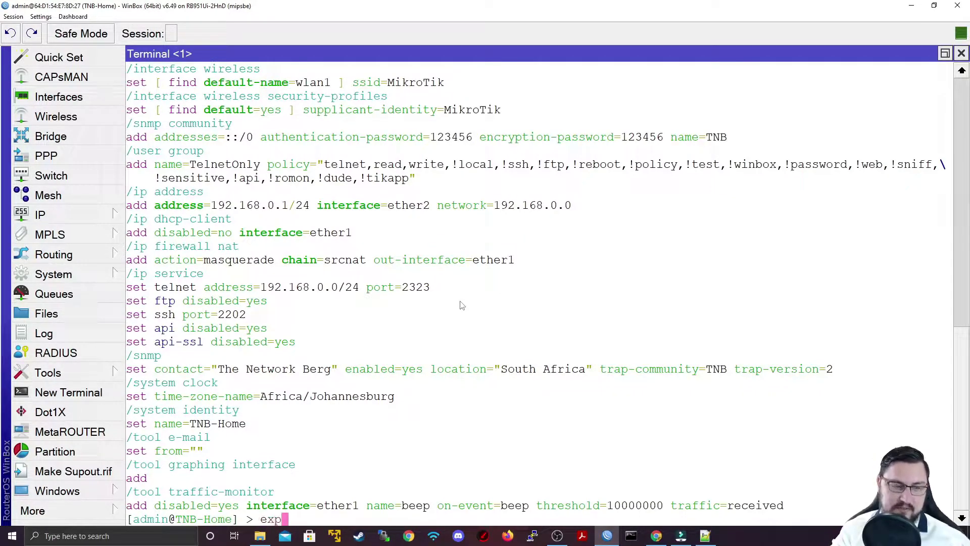
text(ort file=)
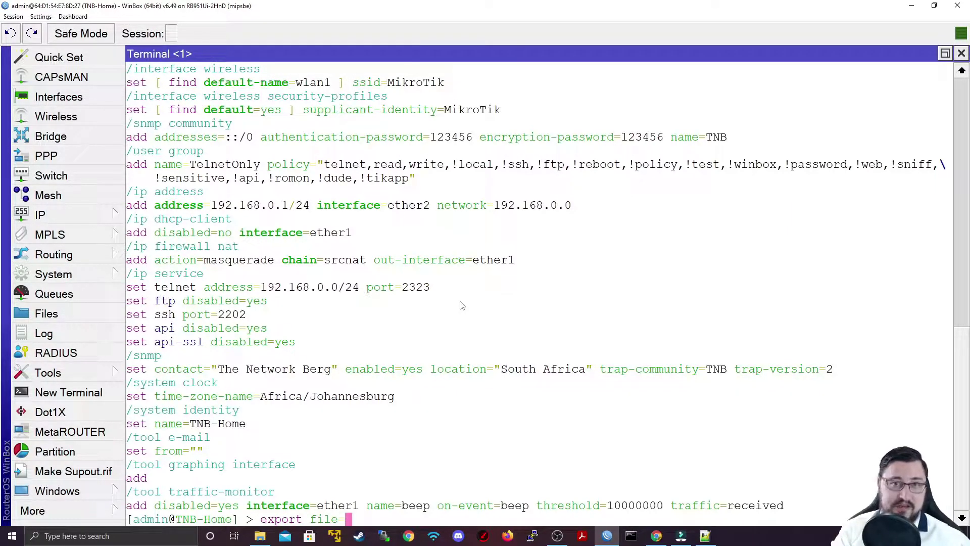
text(")
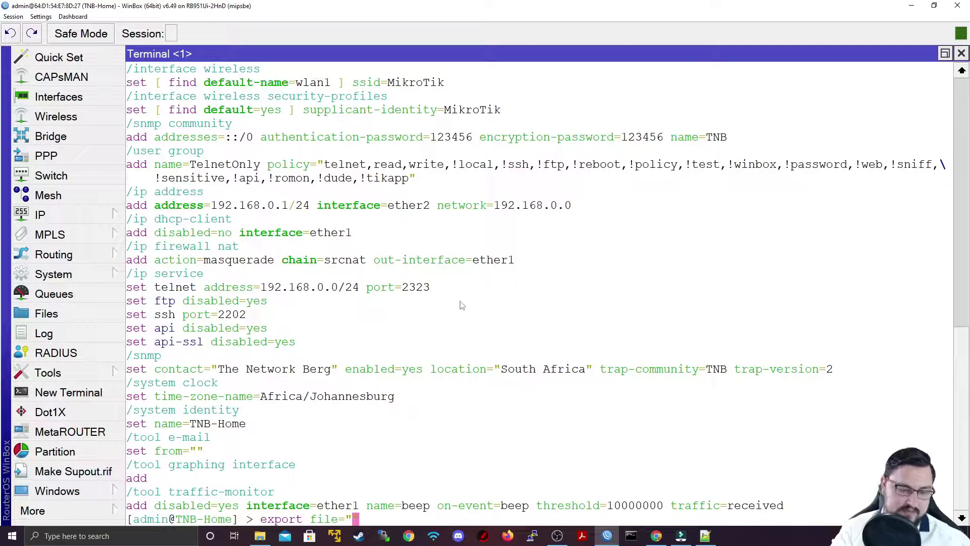
text(TNB)
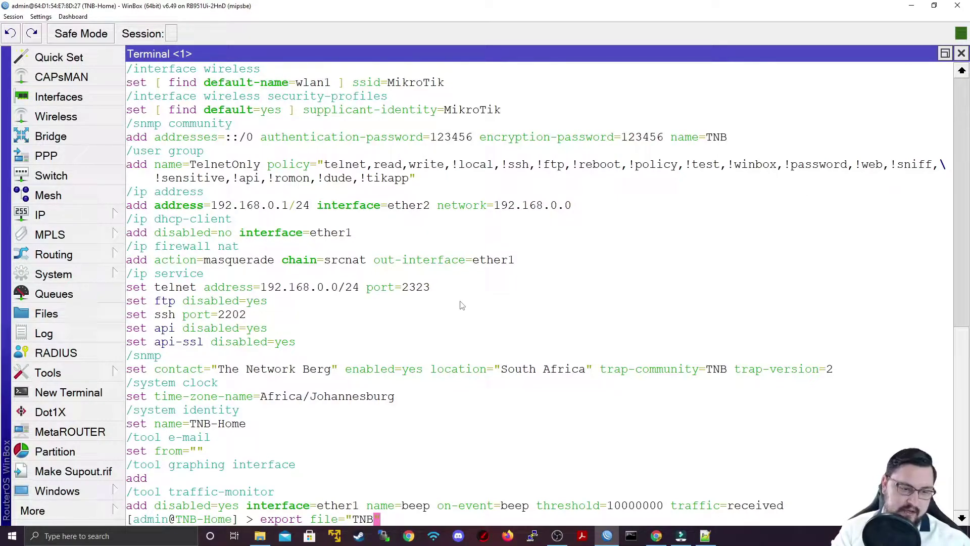
text(-Bacup)
key(BackSpace)
key(BackSpace)
key(BackSpace)
key(BackSpace)
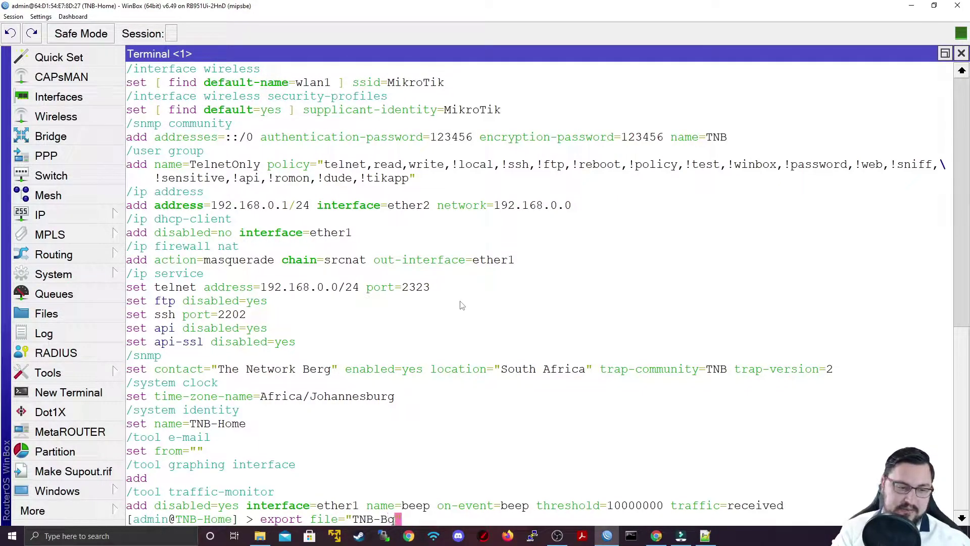
text(ackup-Script)
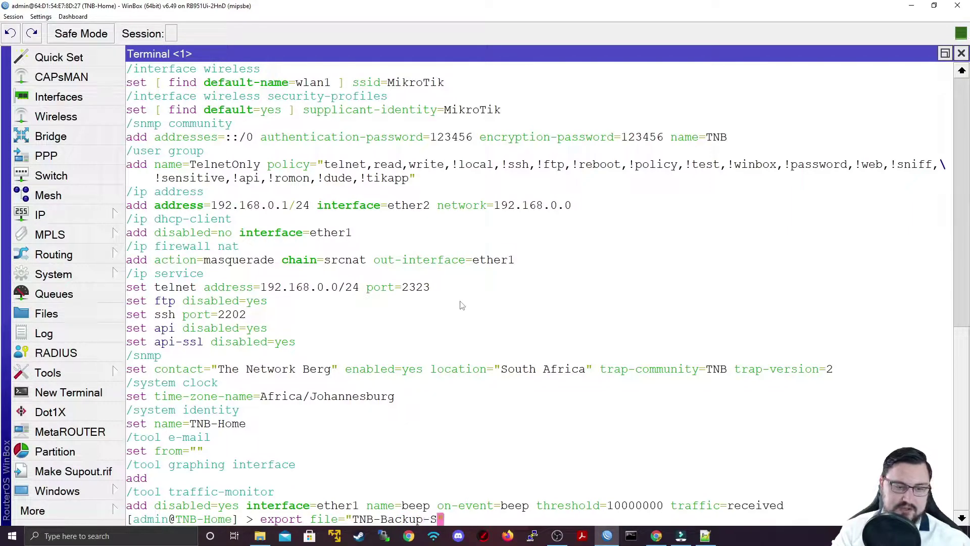
key(BackSpace)
key(BackSpace)
key(BackSpace)
key(BackSpace)
key(BackSpace)
key(BackSpace)
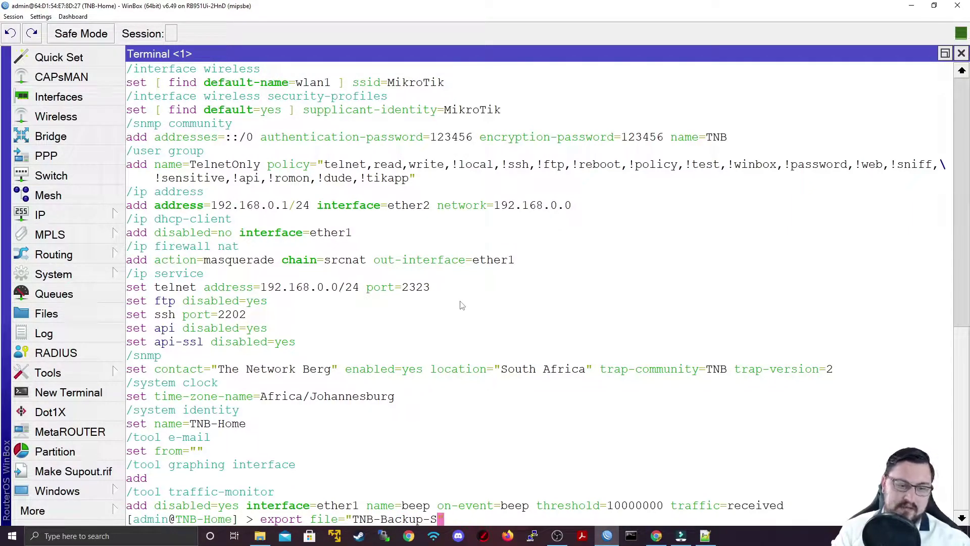
text(1)
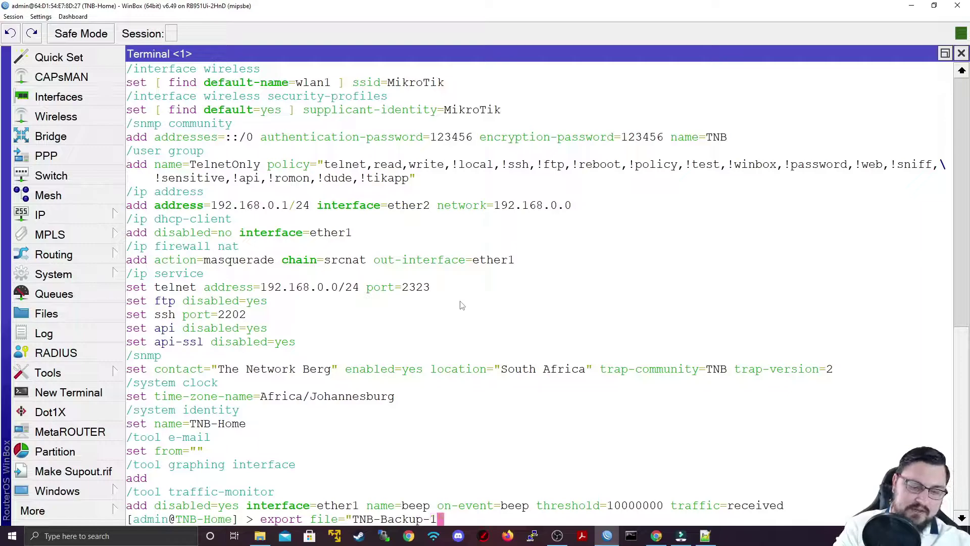
text(810)
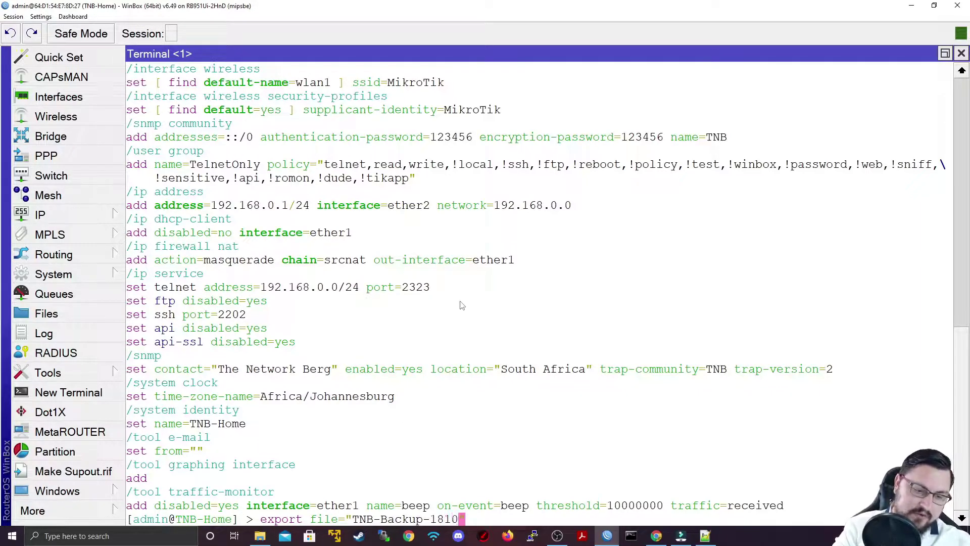
text(2021)
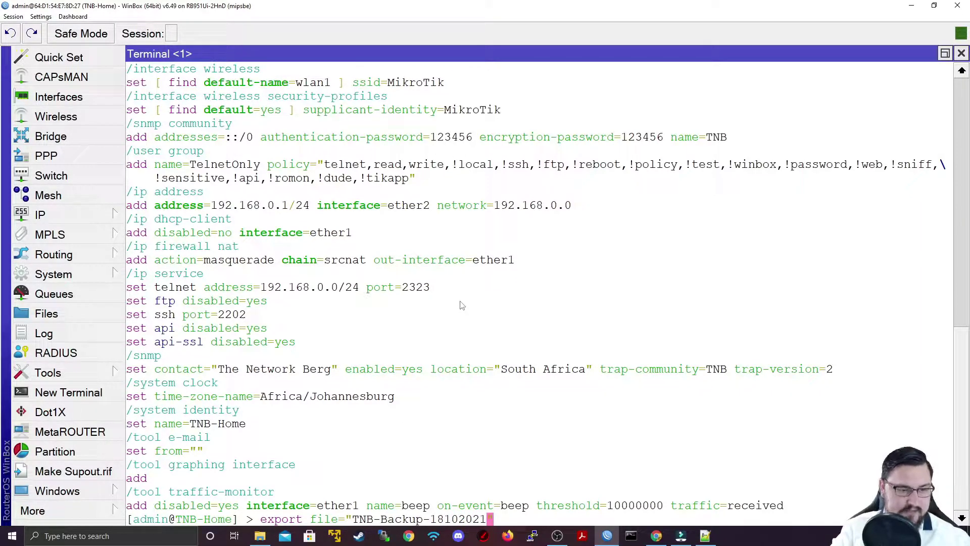
text(")
key(Return)
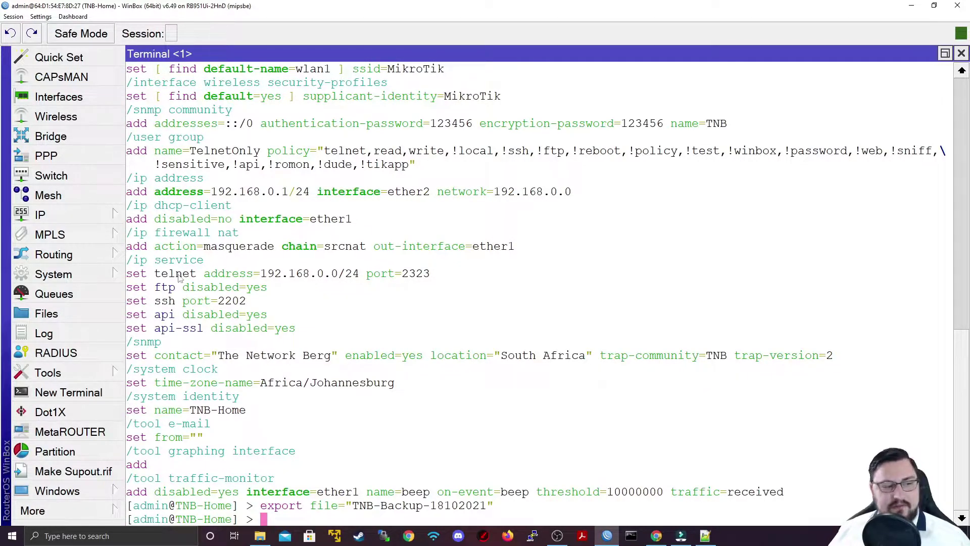
- Download the 1314 B TNB-Backup-18102021.rsc script to the Desktop, then minimize WinBox
click(108, 314)
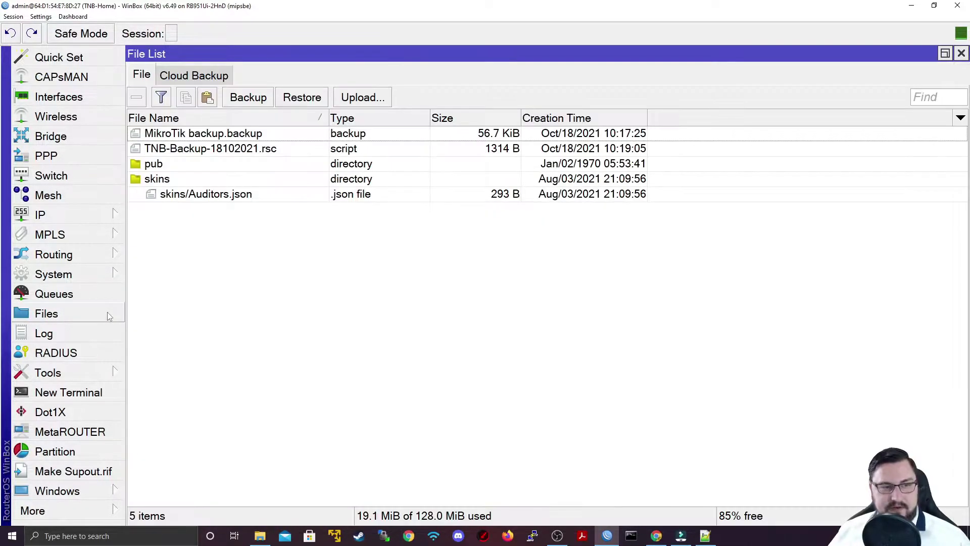
click(209, 153)
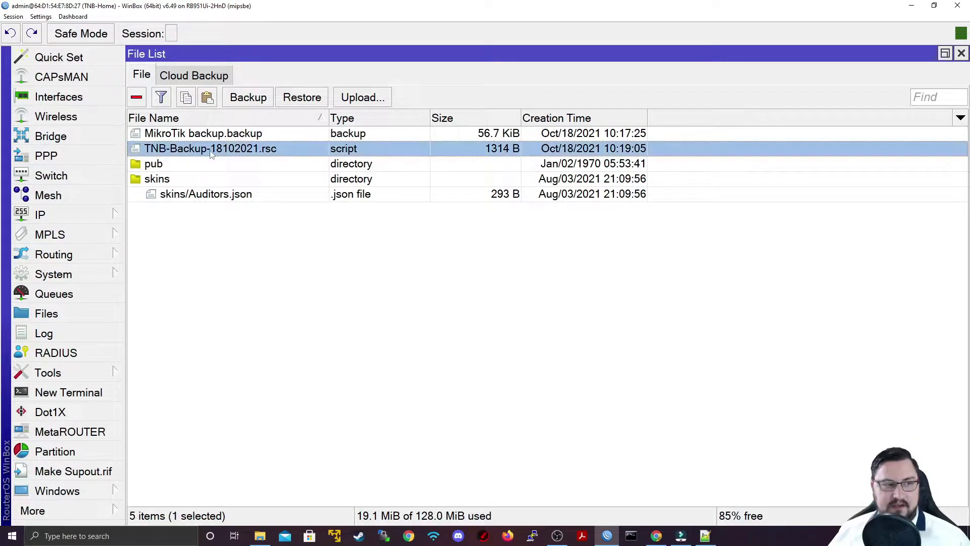
right_click(268, 151)
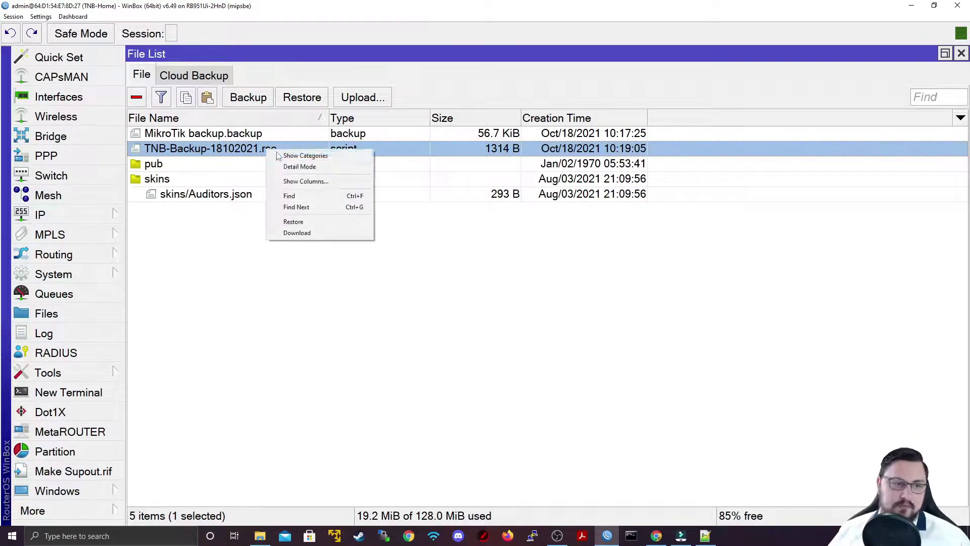
click(298, 233)
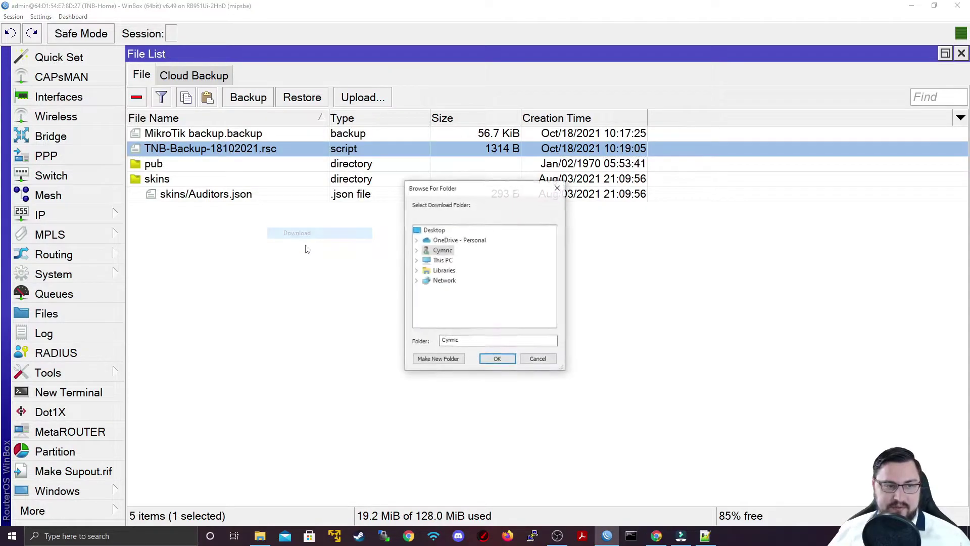
click(435, 231)
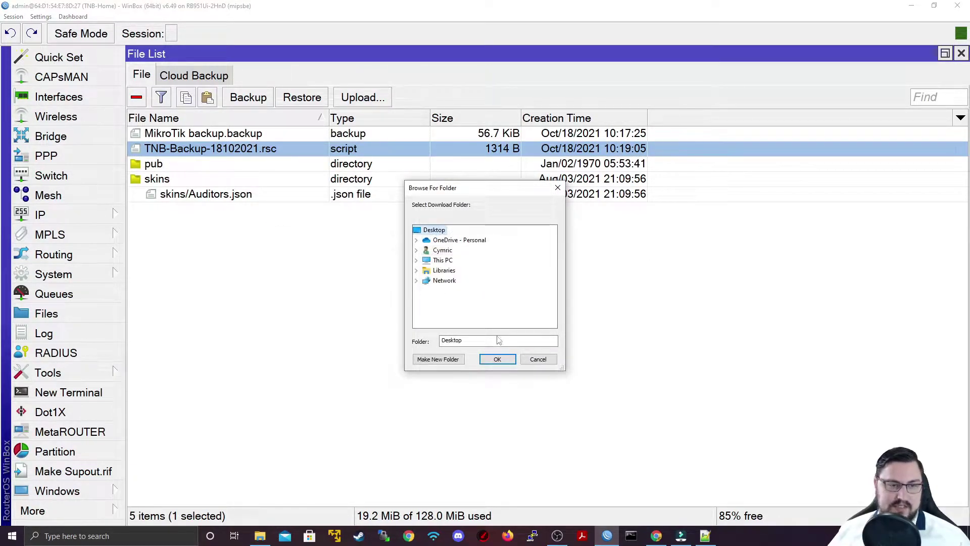
click(497, 359)
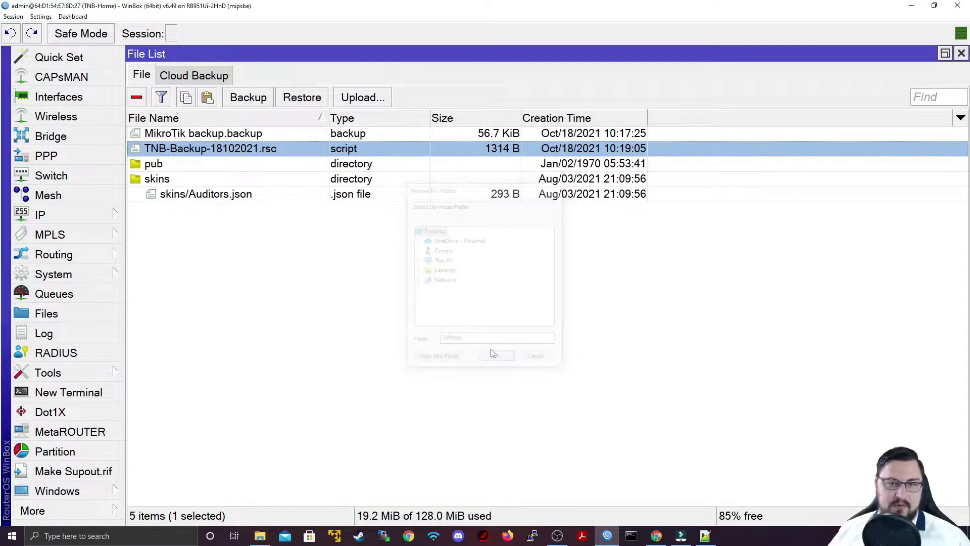
click(911, 5)
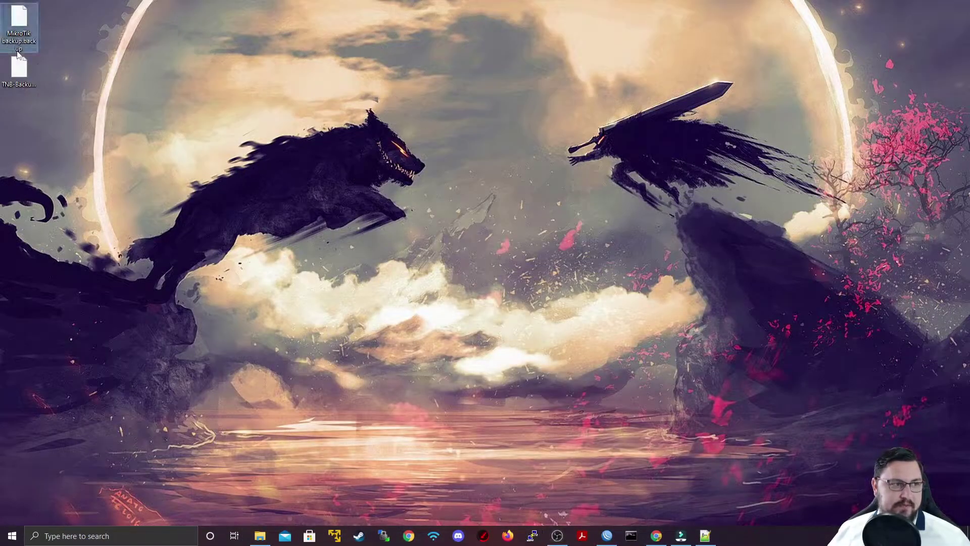
- Open TNB-Backup-18102021.rsc in Notepad++ and select its configuration lines to review them
right_click(23, 76)
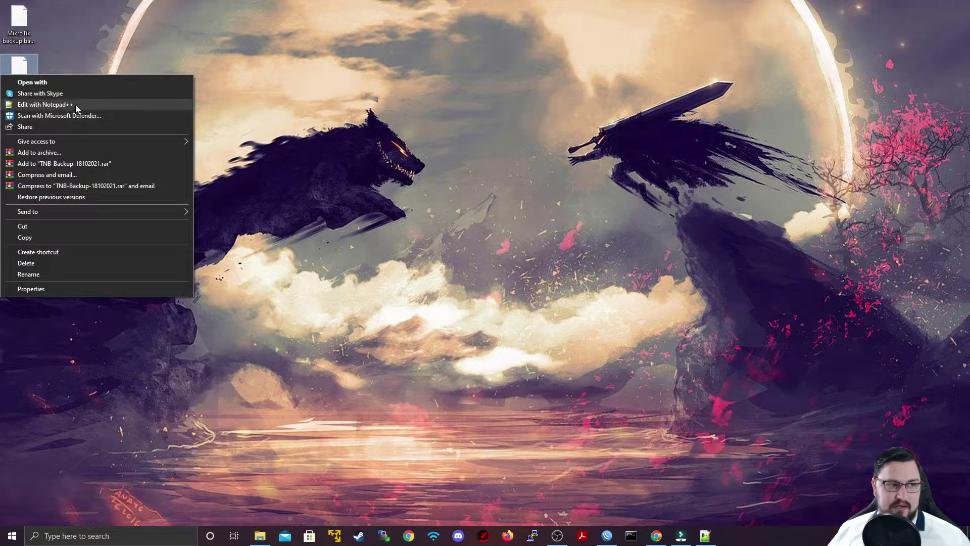
click(75, 104)
drag(390, 380, 56, 79)
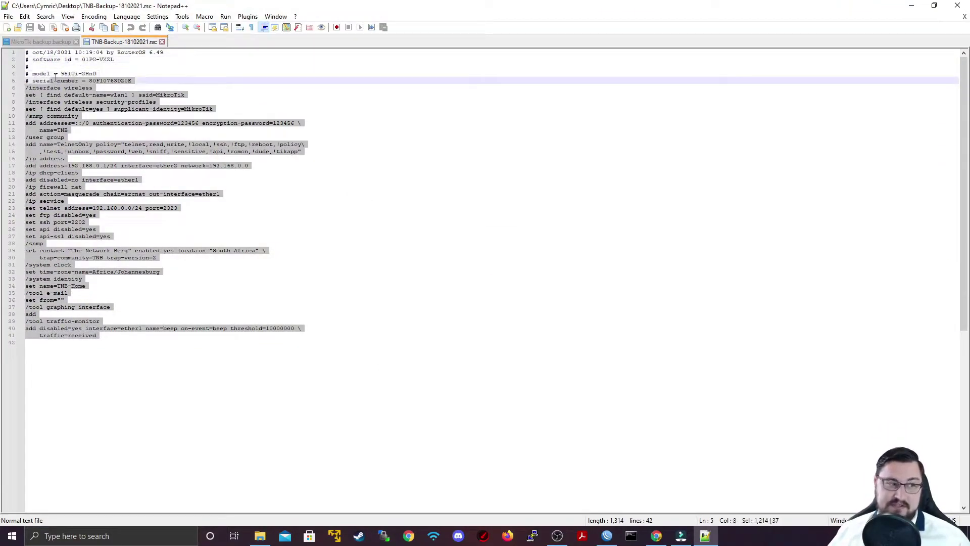
click(344, 418)
shift+click(161, 323)
drag(160, 323, 178, 204)
drag(313, 349, 23, 74)
click(480, 381)
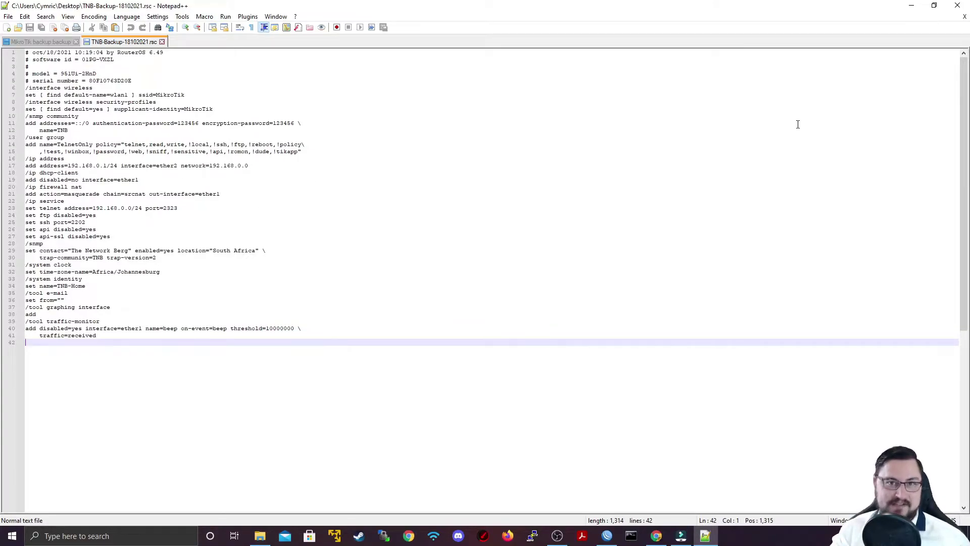
- Open System > Reset Configuration and tick Keep User Configuration and No Default Configuration
key(alt+Tab)
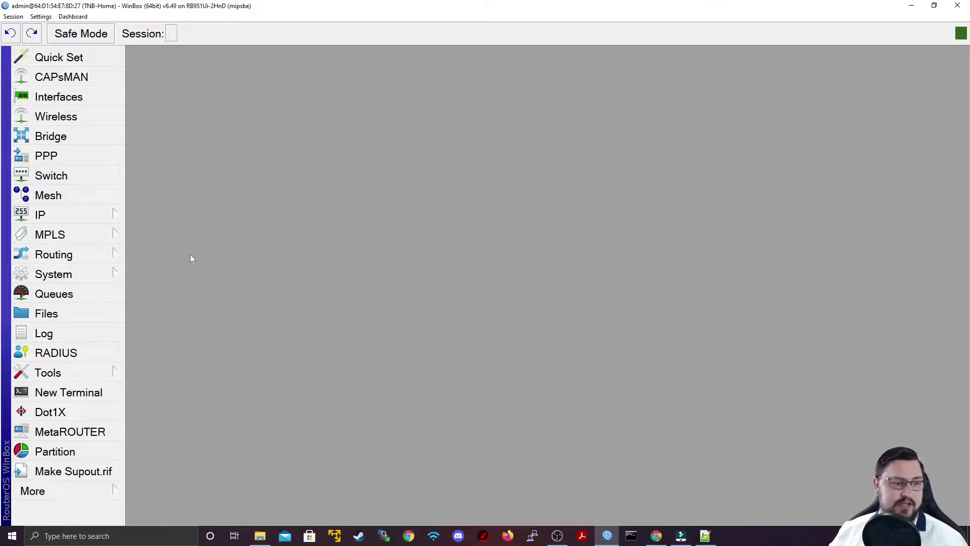
click(53, 274)
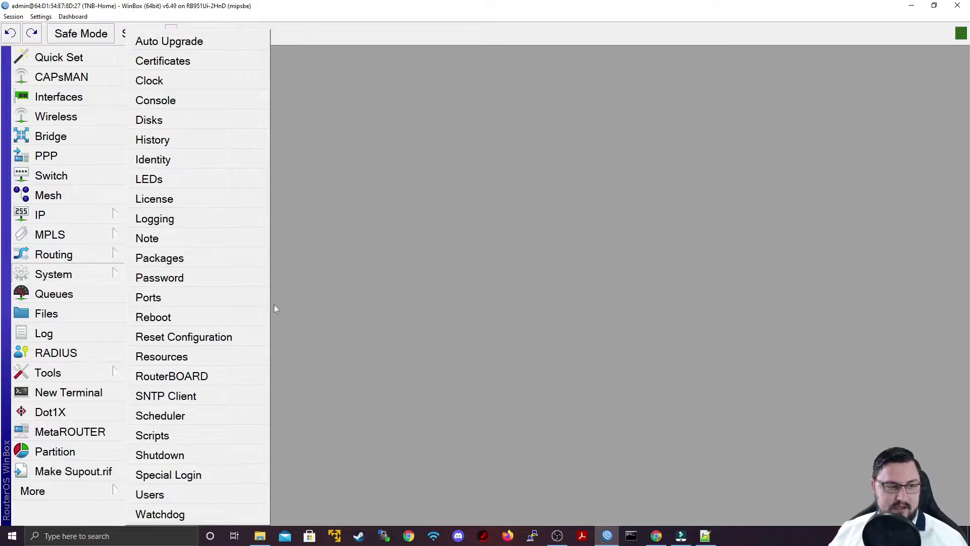
click(224, 337)
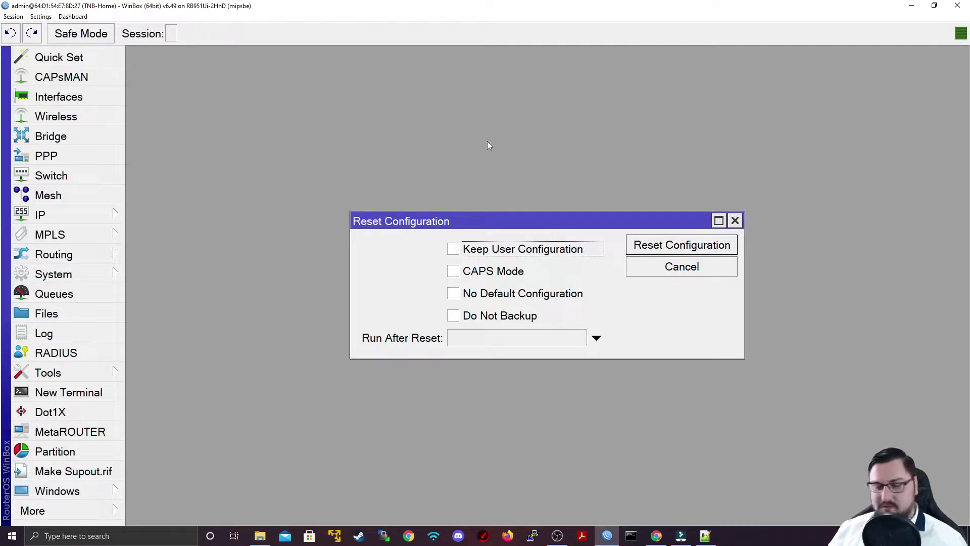
click(486, 250)
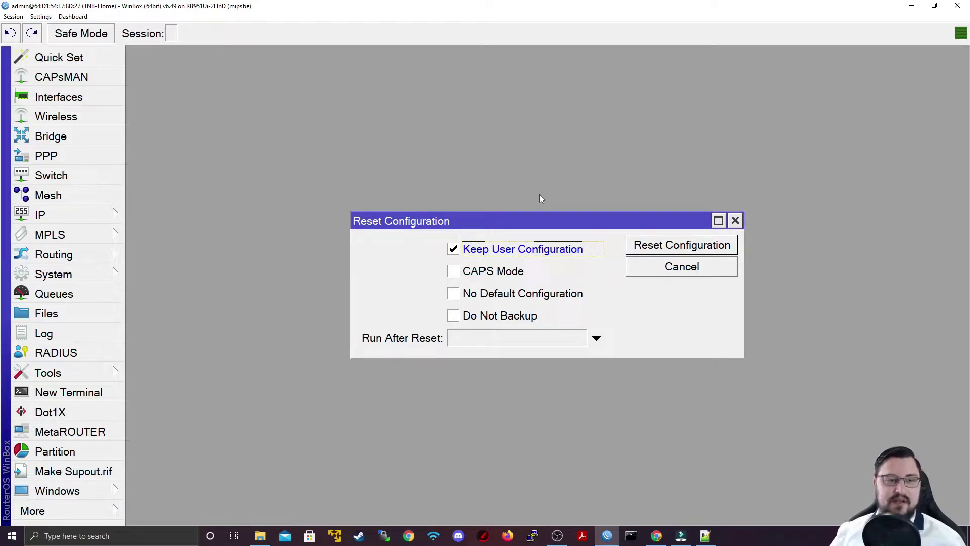
click(470, 296)
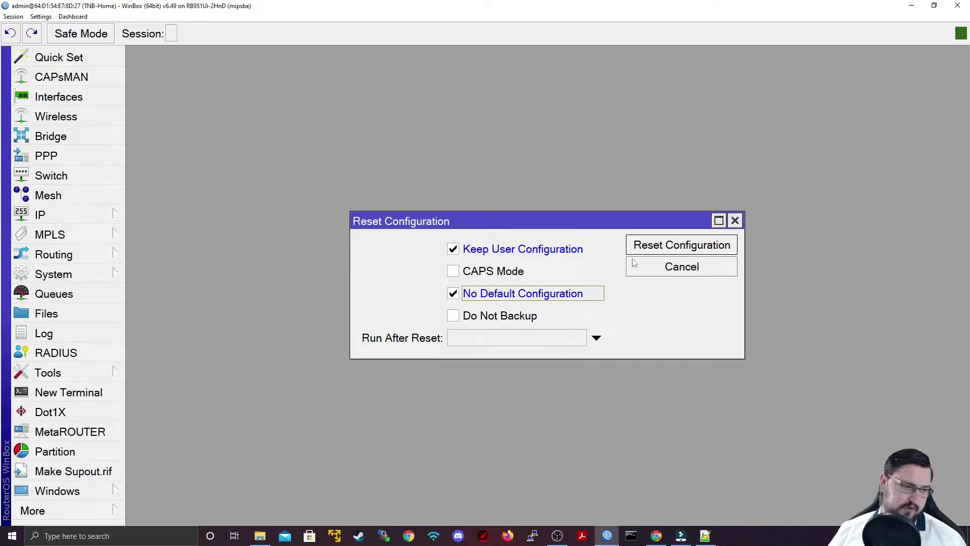
- In a new terminal, enter system reset-configuration keep-users=yes no-defaults=yes without running it
click(105, 390)
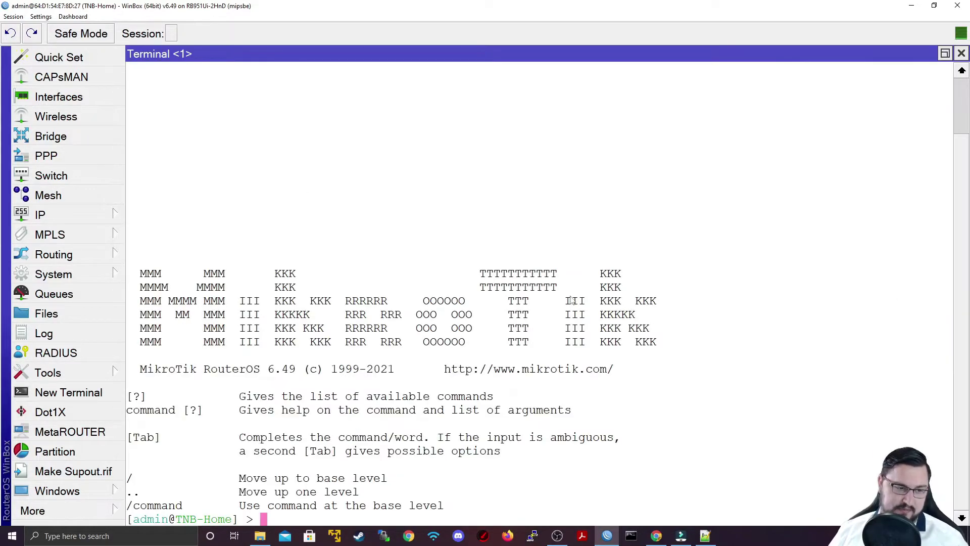
key(Return)
key(Return)
text(sys)
key(Tab)
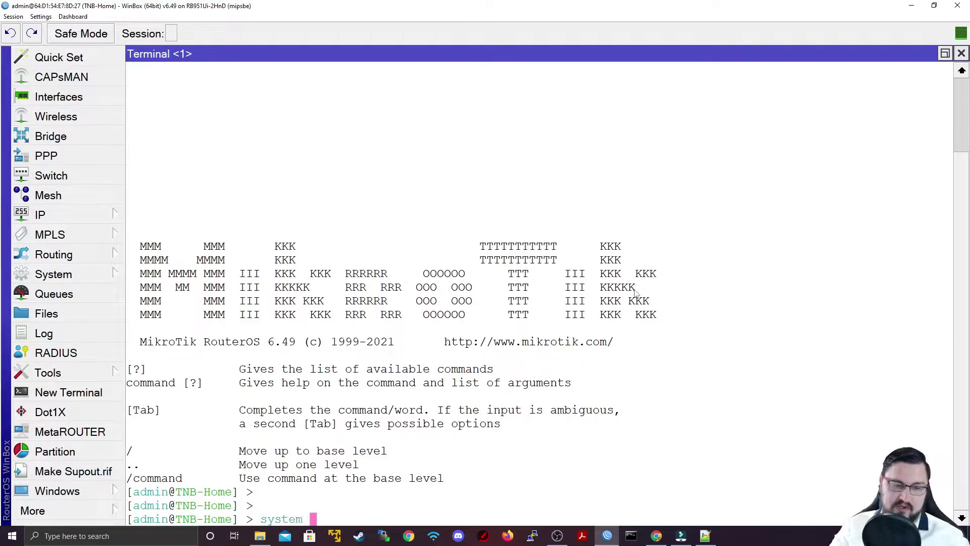
text(res)
key(Tab)
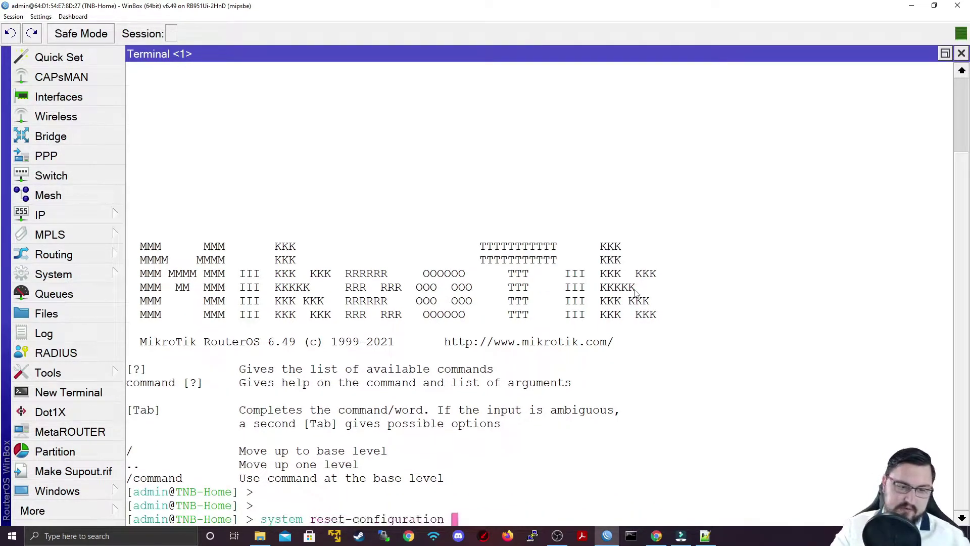
key(Tab)
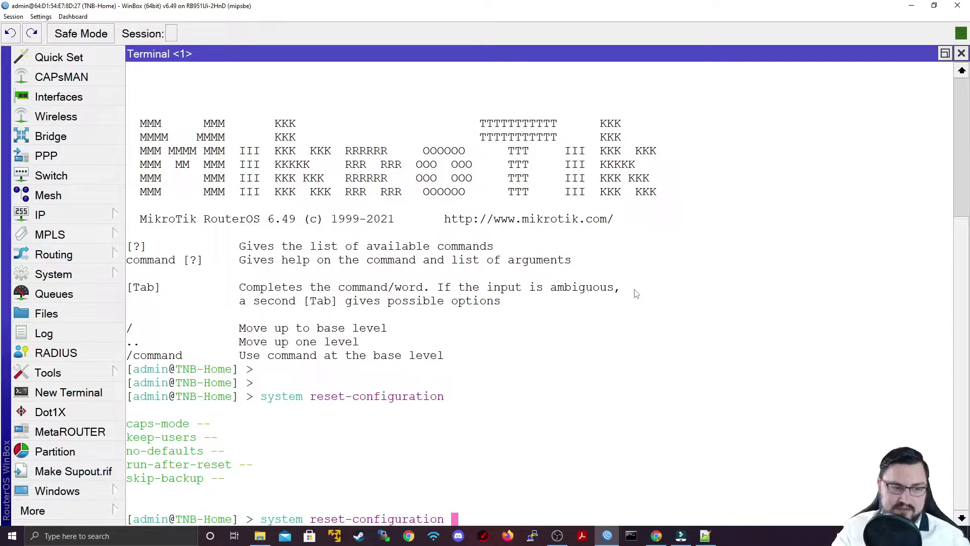
text(kee)
key(Tab)
text(yes )
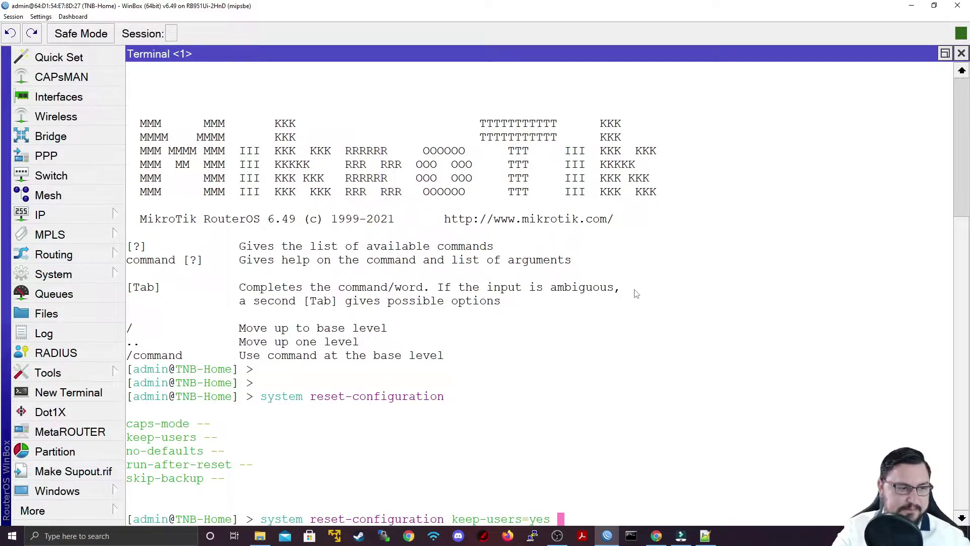
text(no)
key(Tab)
text(yes)
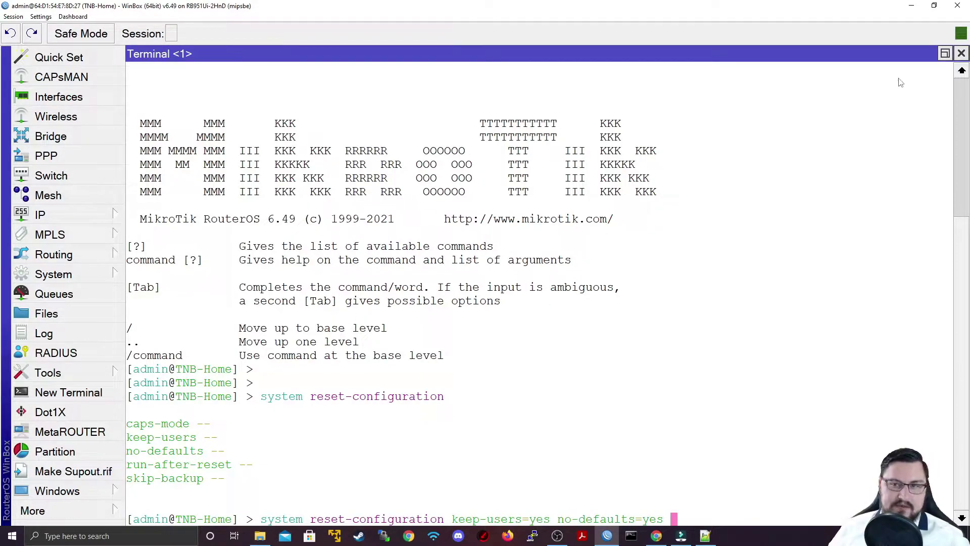
- Close the terminal, choose TNB-Backup-18102021.rsc as the Run After Reset script, then cancel the reset
click(961, 53)
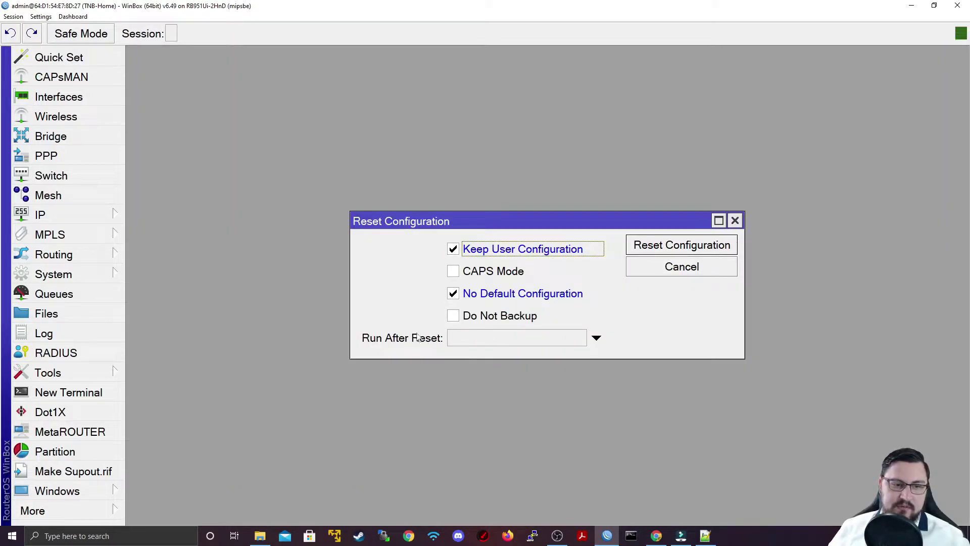
click(475, 342)
click(615, 338)
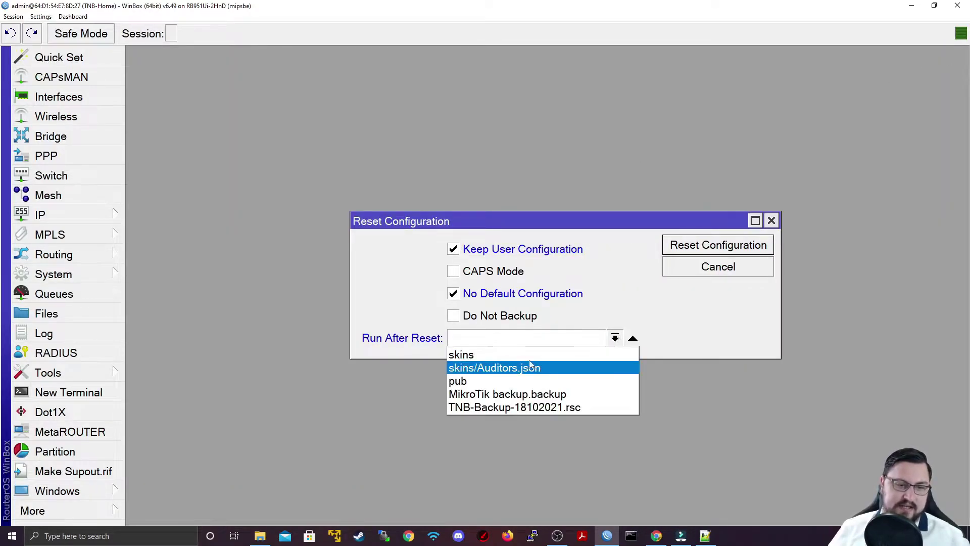
click(515, 408)
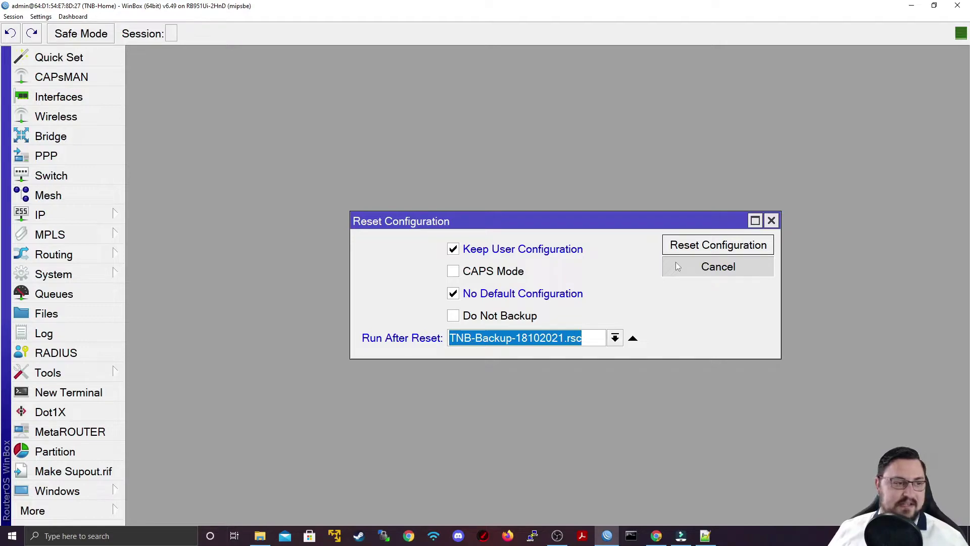
click(677, 267)
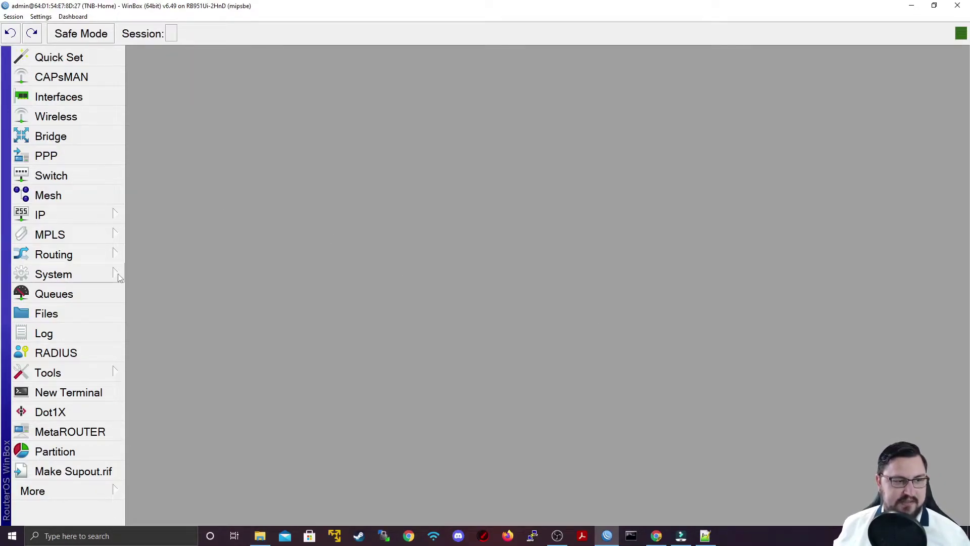
- Reset the configuration from the System menu with No Default Configuration ticked, and confirm the reboot
click(91, 274)
click(195, 336)
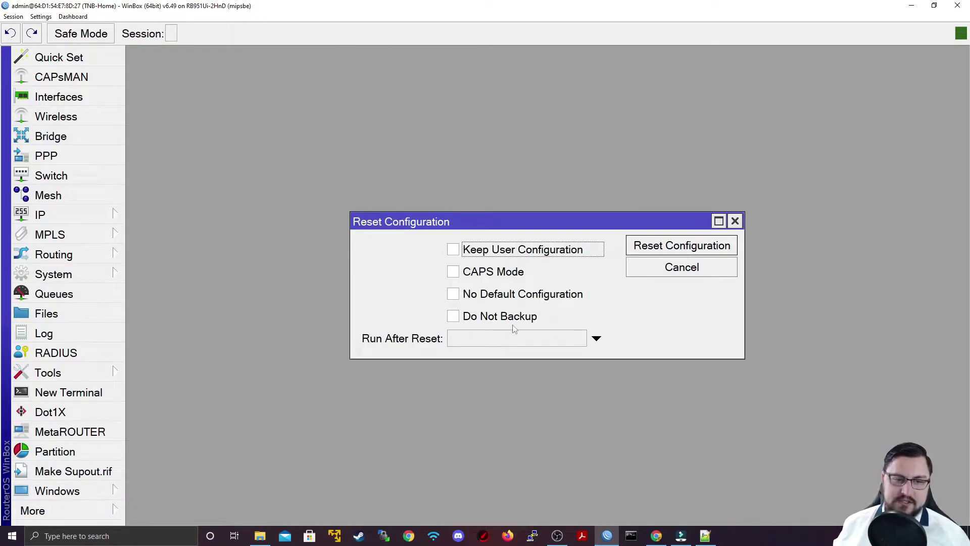
click(477, 295)
click(688, 248)
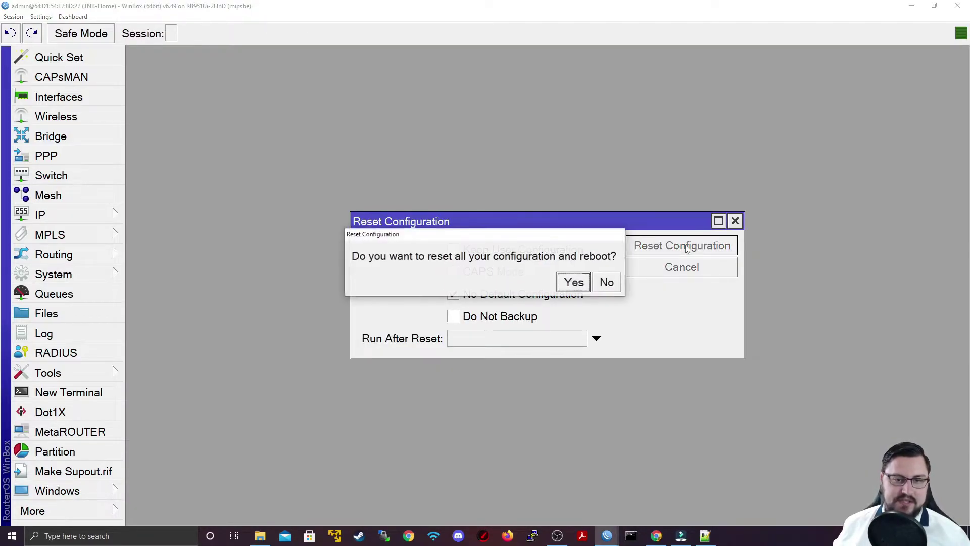
click(573, 283)
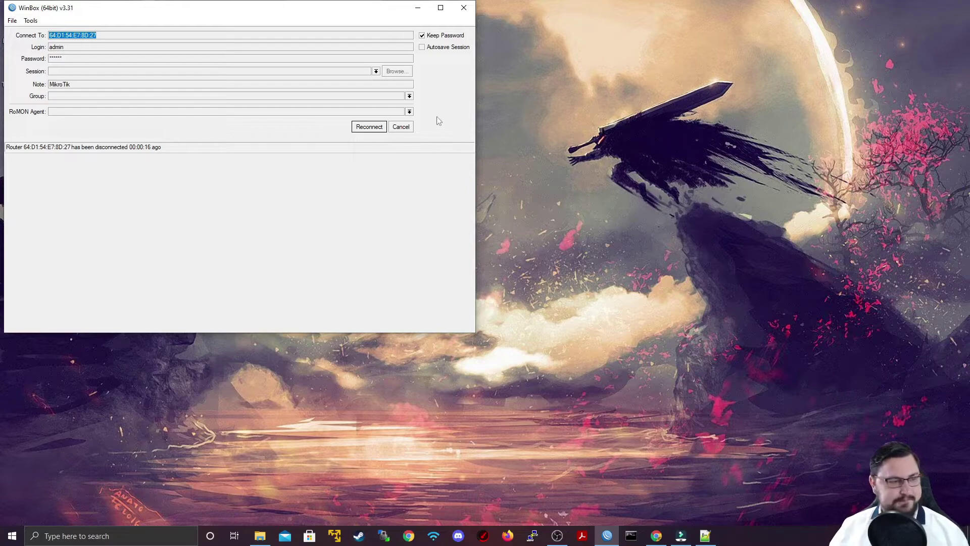
- Refresh Neighbors, select the reset MikroTik router, and connect as admin with an empty password
click(411, 126)
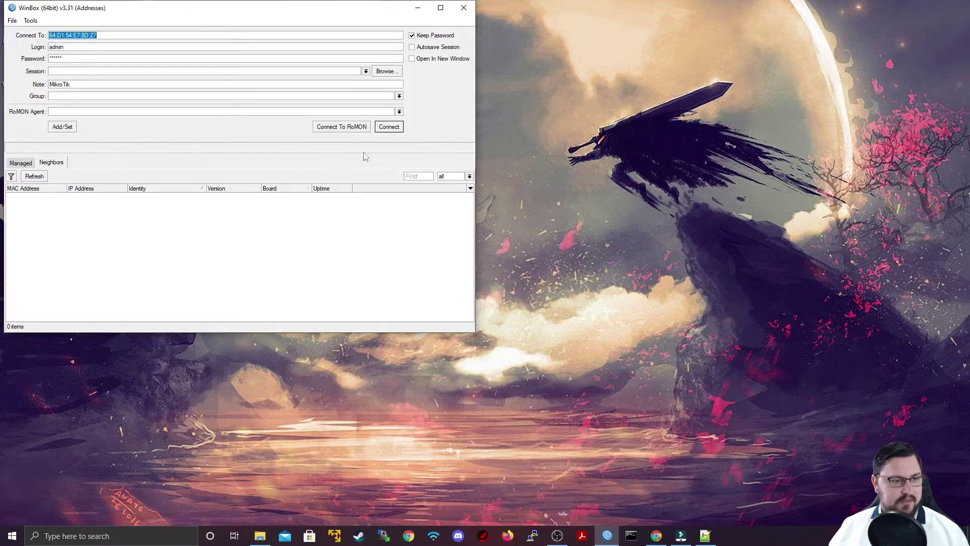
click(42, 177)
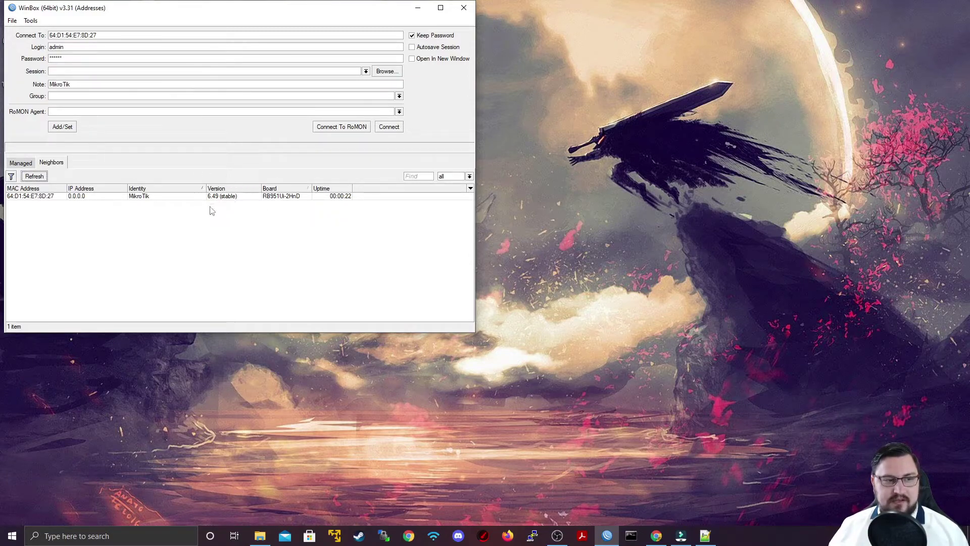
click(233, 198)
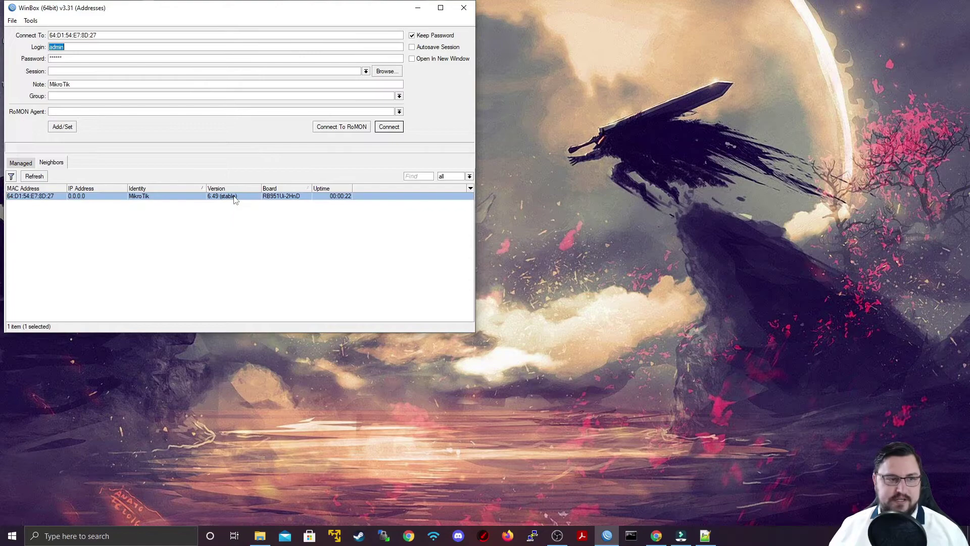
click(32, 198)
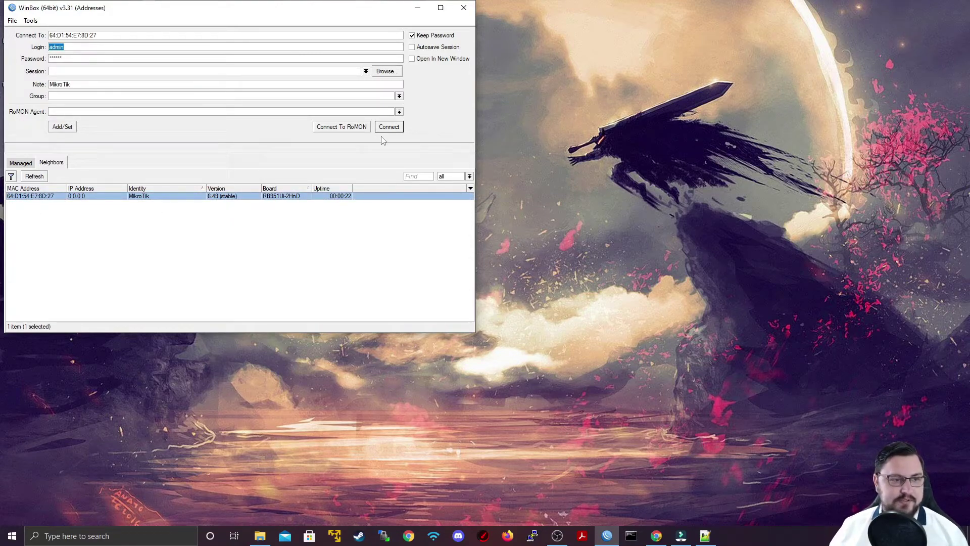
key(Tab)
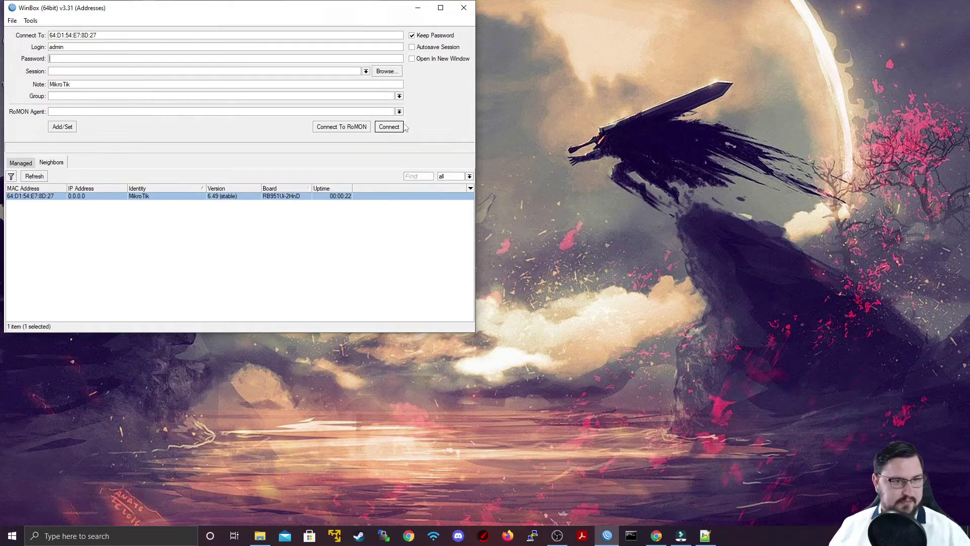
click(397, 127)
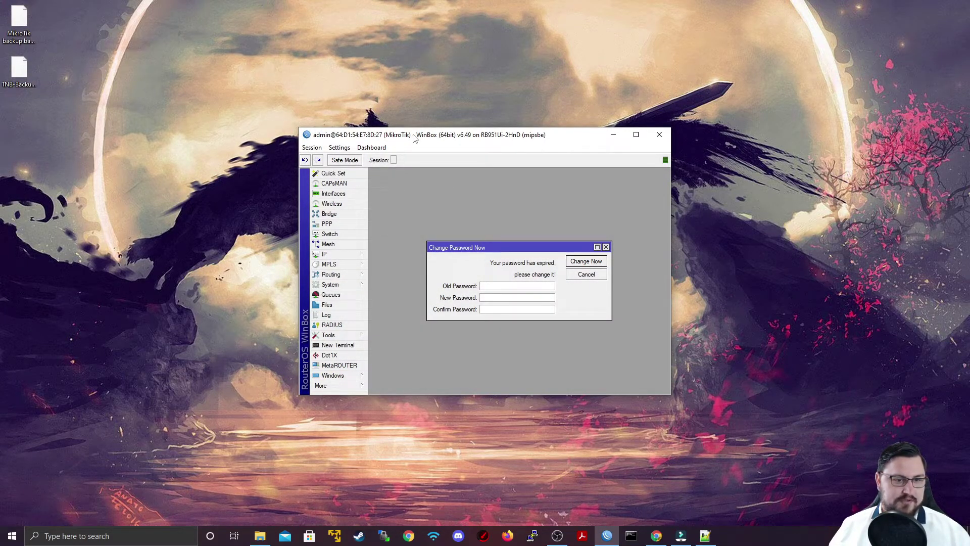
- Maximize WinBox and set a new admin password in the Change Password Now dialog
double_click(414, 136)
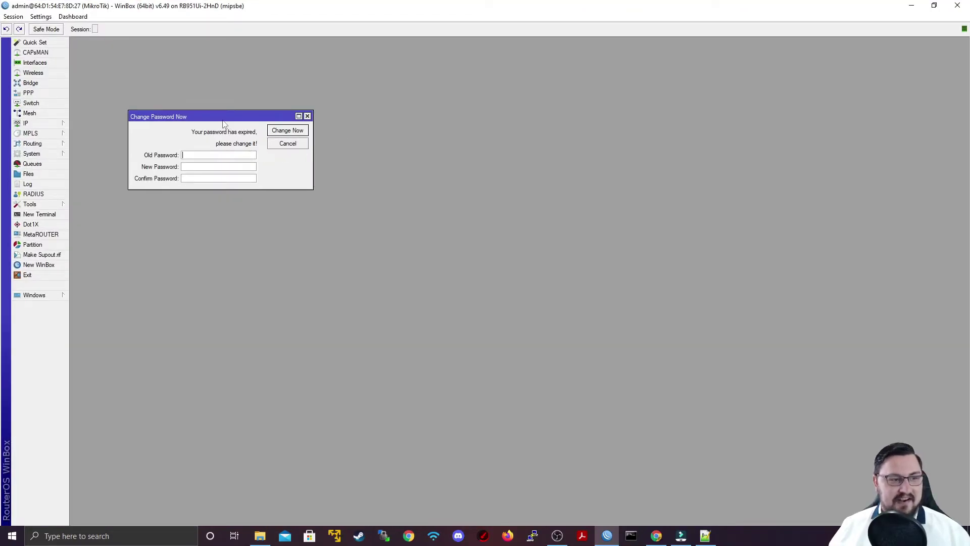
drag(222, 120, 385, 147)
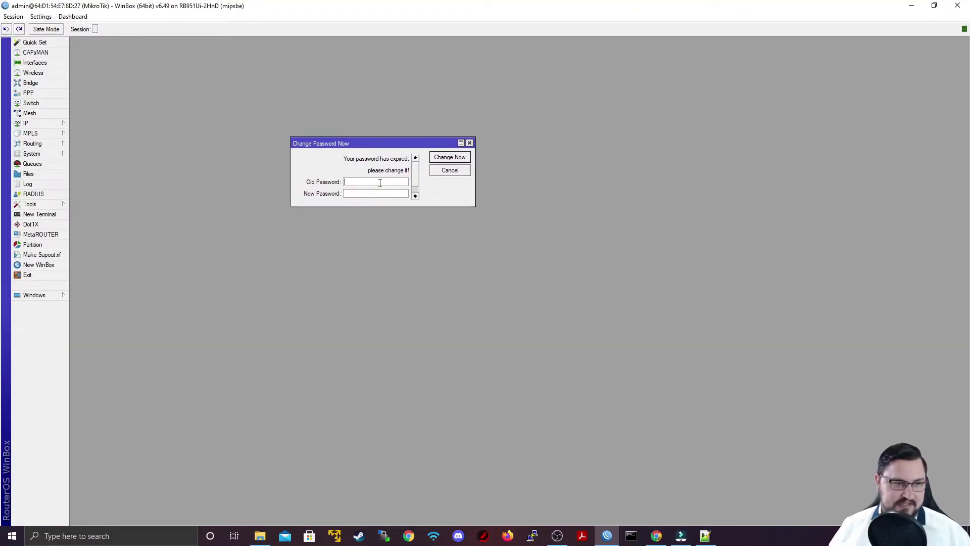
scroll(380, 183, down, 1)
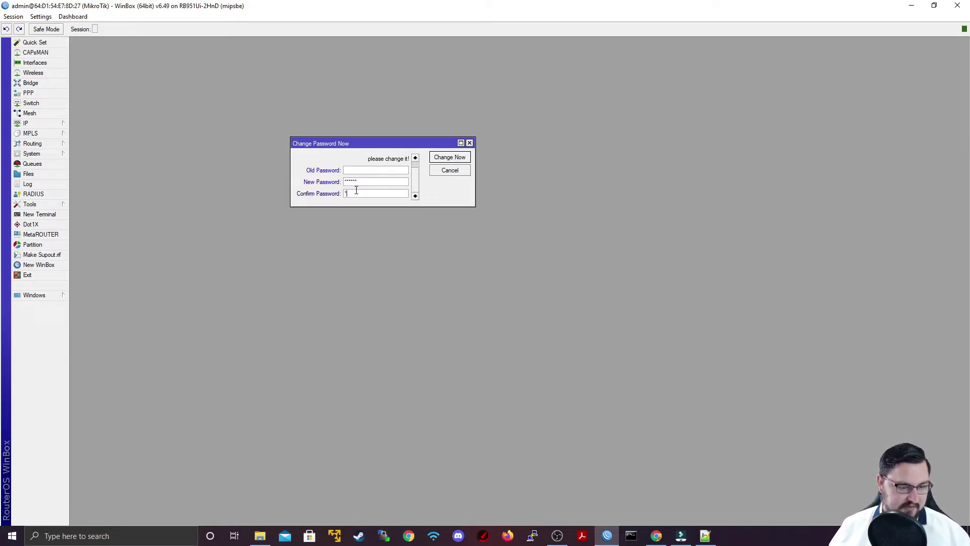
click(436, 159)
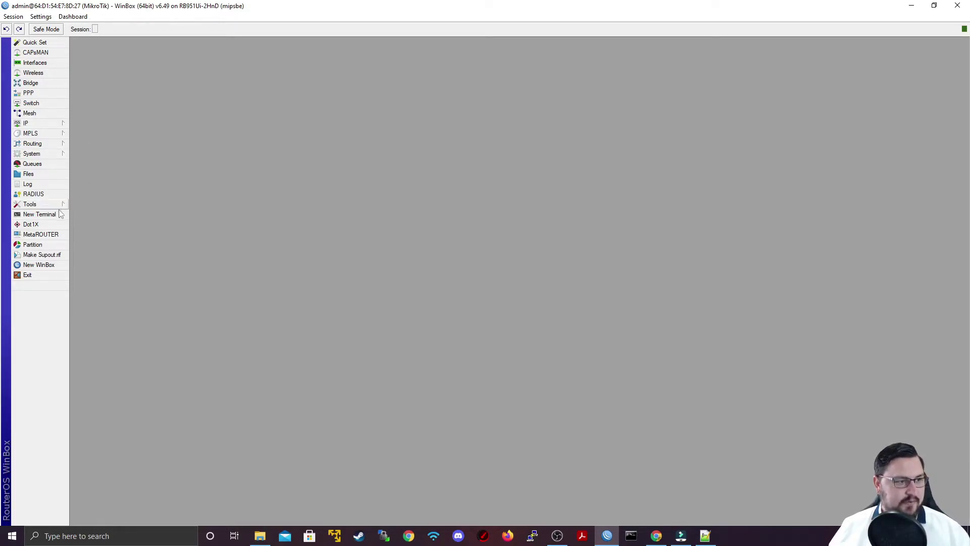
- Open the router's File List and delete the old TNB-Backup-18102021.rsc script
click(49, 175)
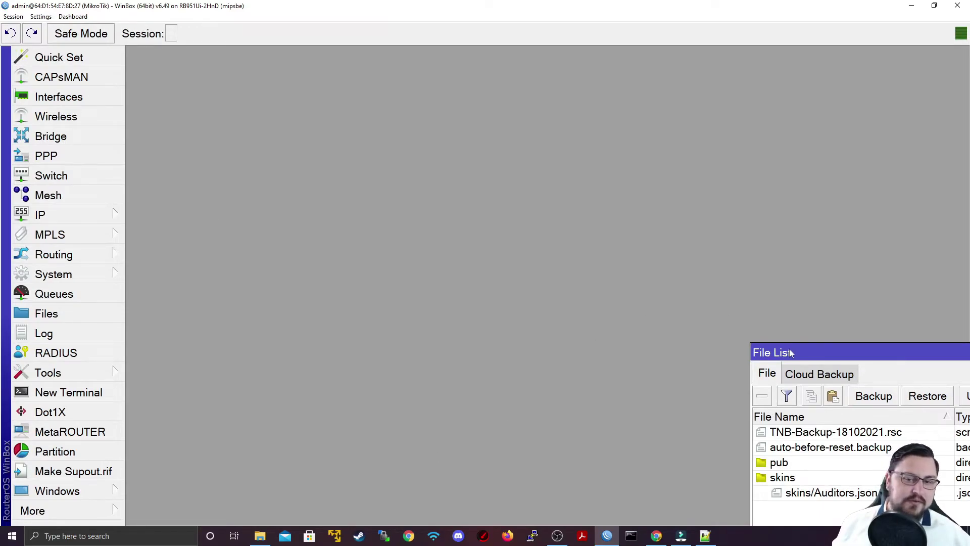
drag(788, 349, 294, 124)
click(315, 203)
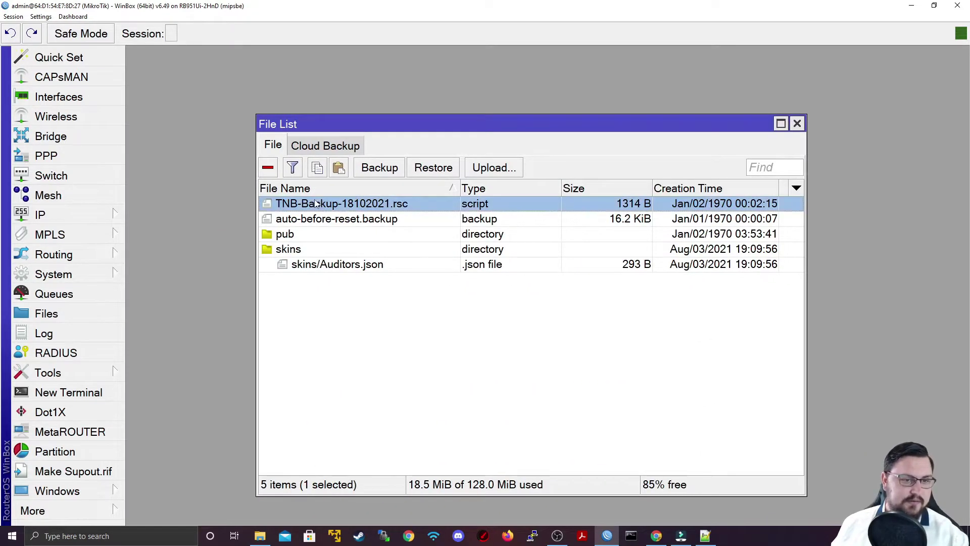
key(Delete)
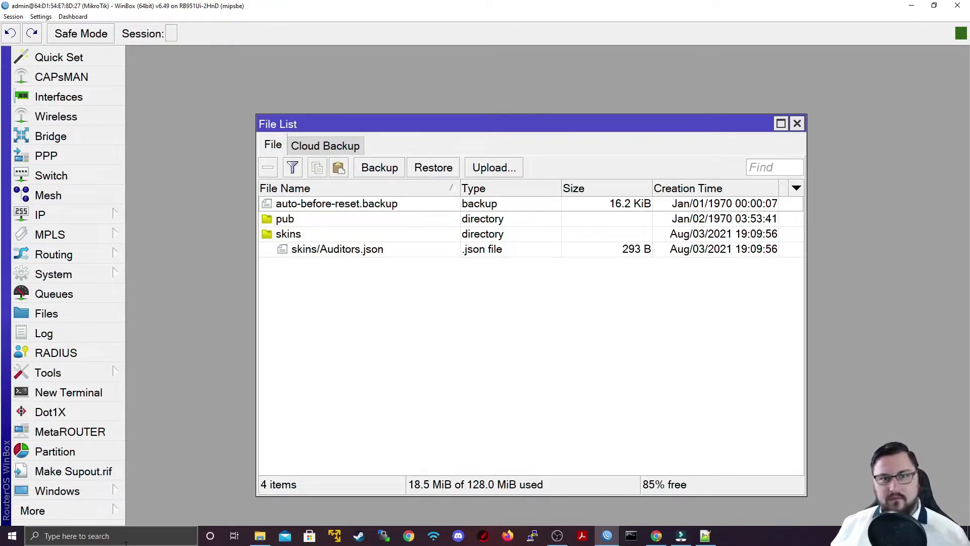
- Upload TNB-Backup-18102021.rsc from the desktop by dragging it into the File List
double_click(268, 5)
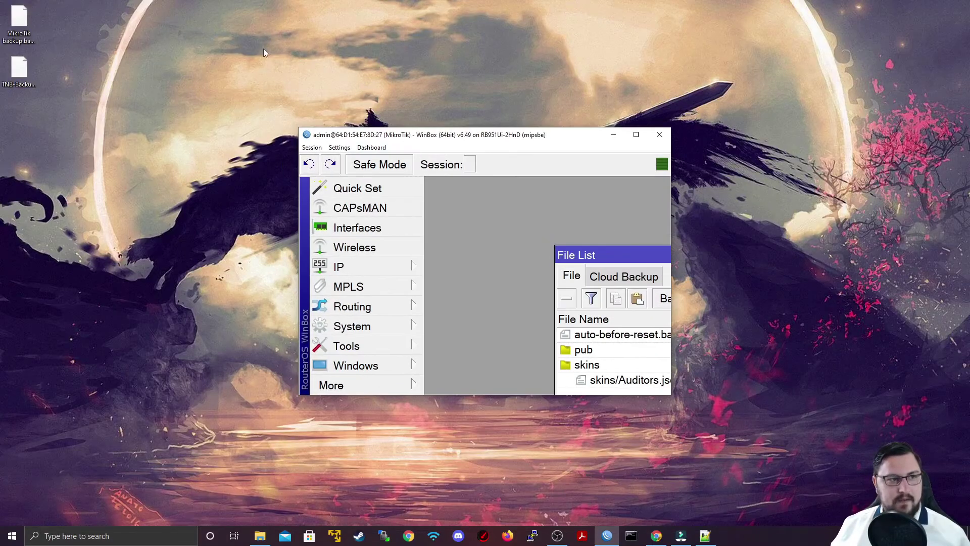
drag(610, 263, 481, 204)
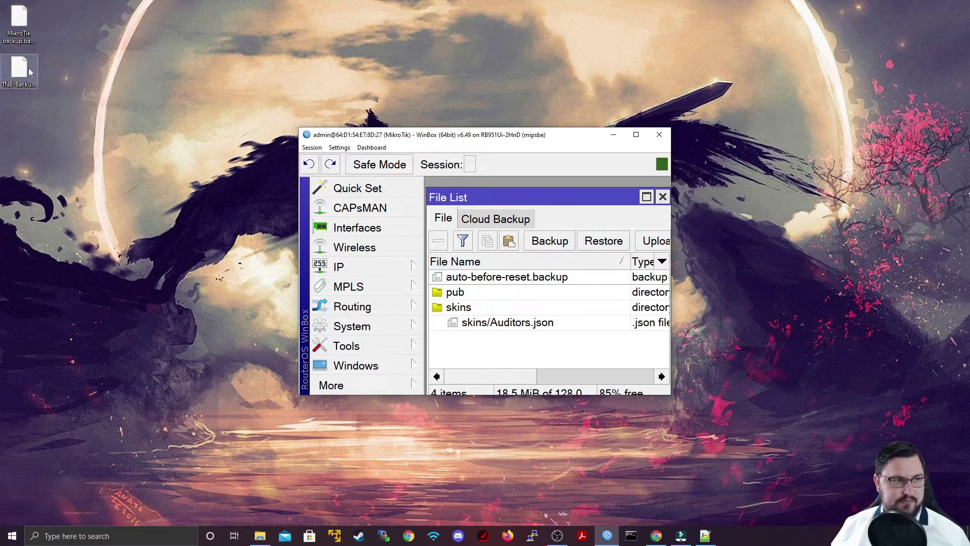
click(20, 75)
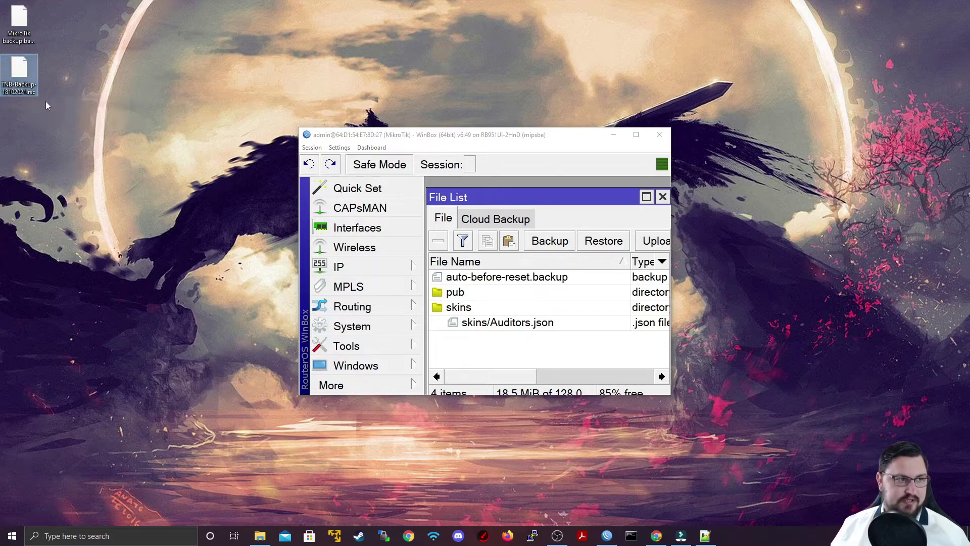
drag(20, 75, 478, 342)
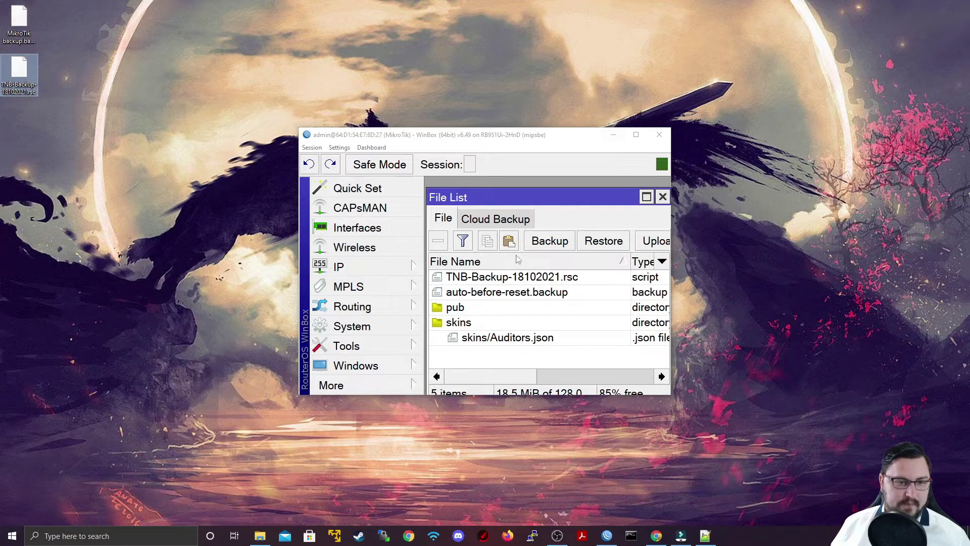
click(636, 134)
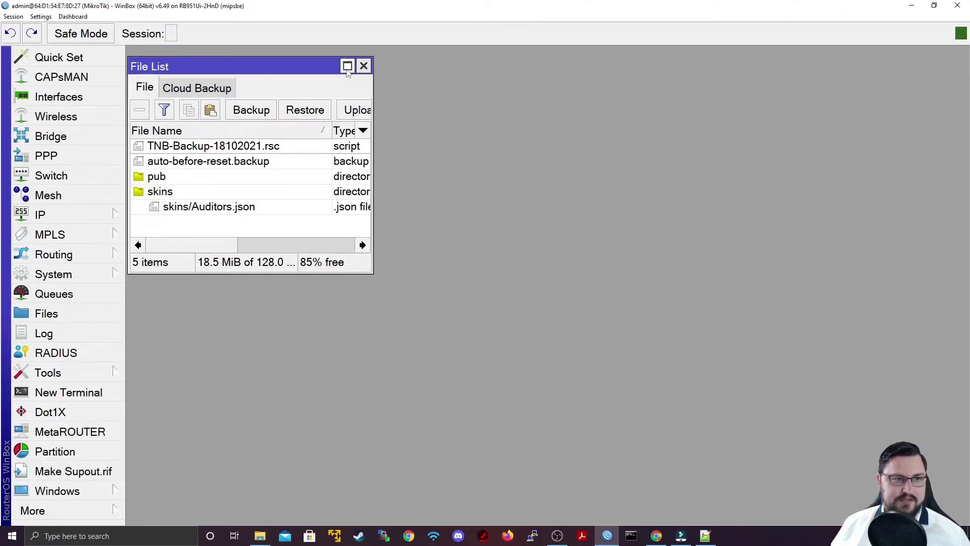
- Open a new terminal session and log in as admin
click(345, 67)
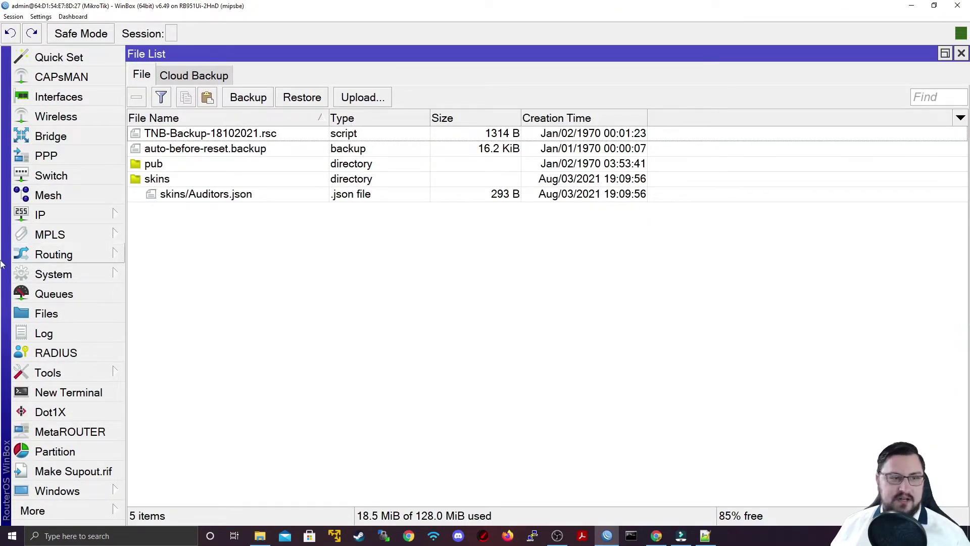
click(99, 398)
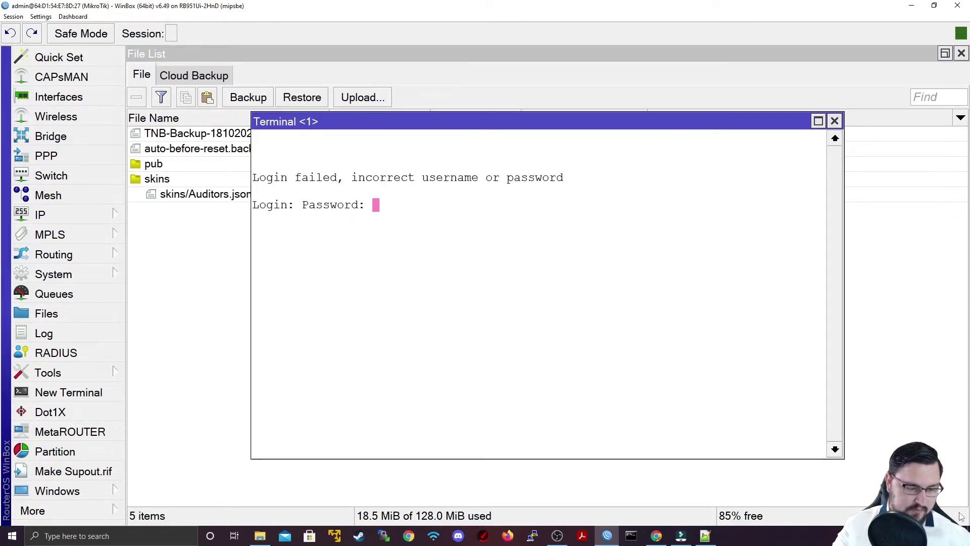
key(Return)
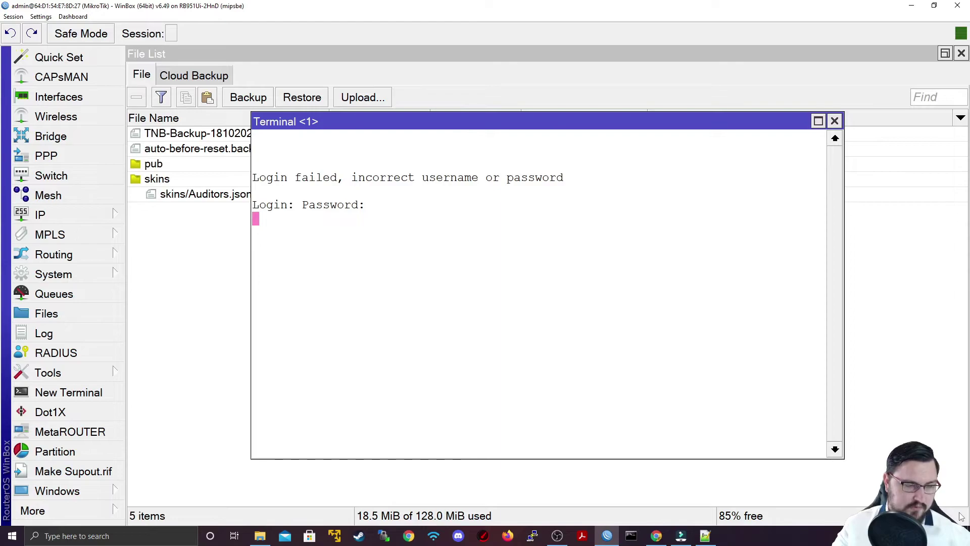
text(1)
key(BackSpace)
text(admin)
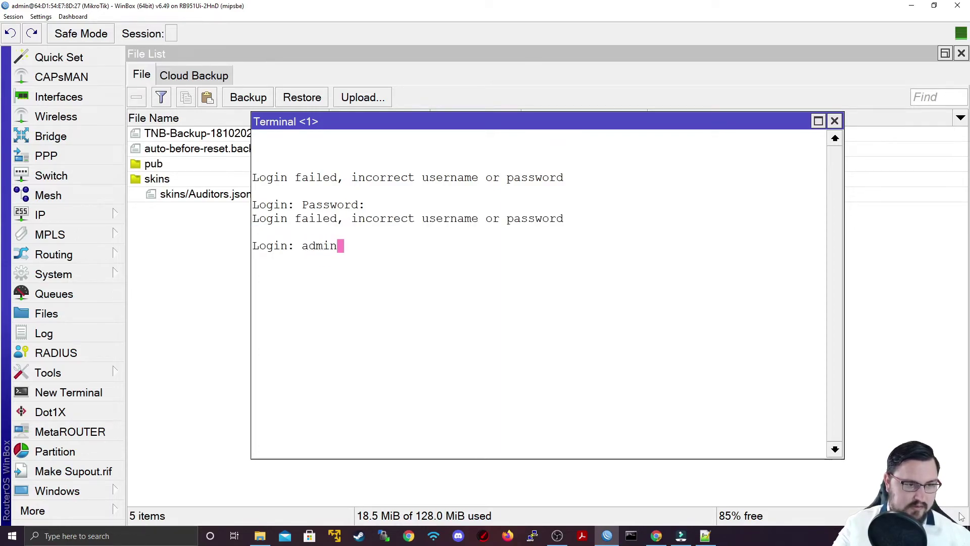
key(Return)
key(Return)
key(Return)
key(Return)
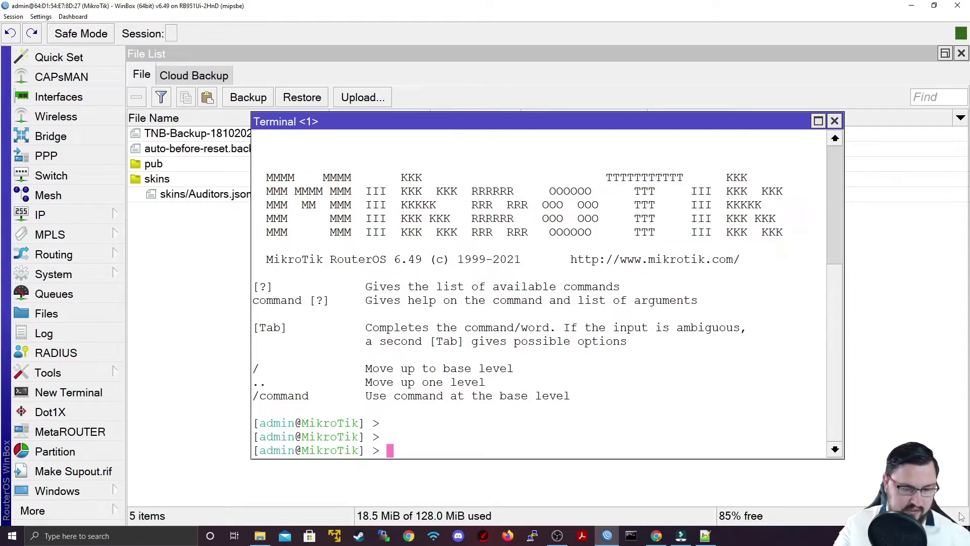
- Run 'import TNB-Backup-18102021.rsc' in the terminal, completing the file name automatically
text(import)
key(question)
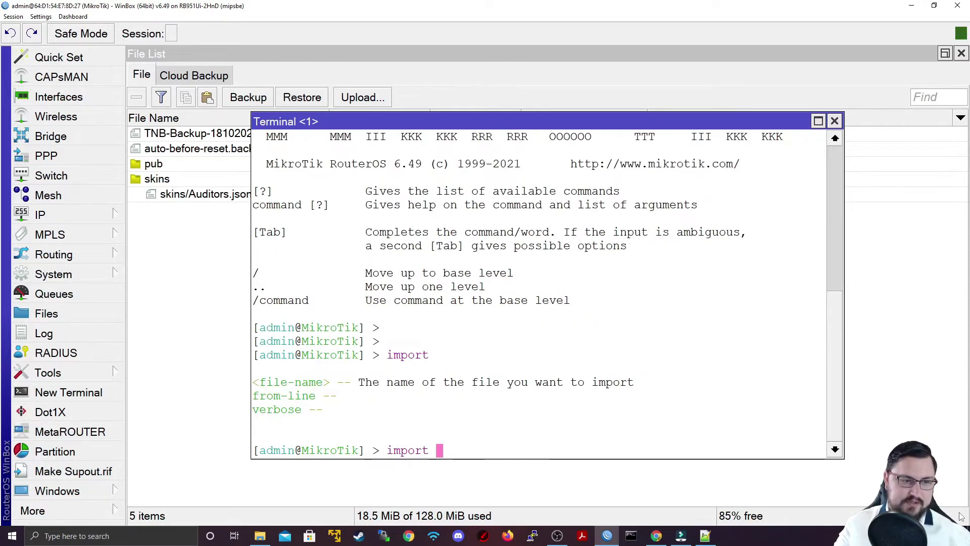
key(Tab)
key(Tab)
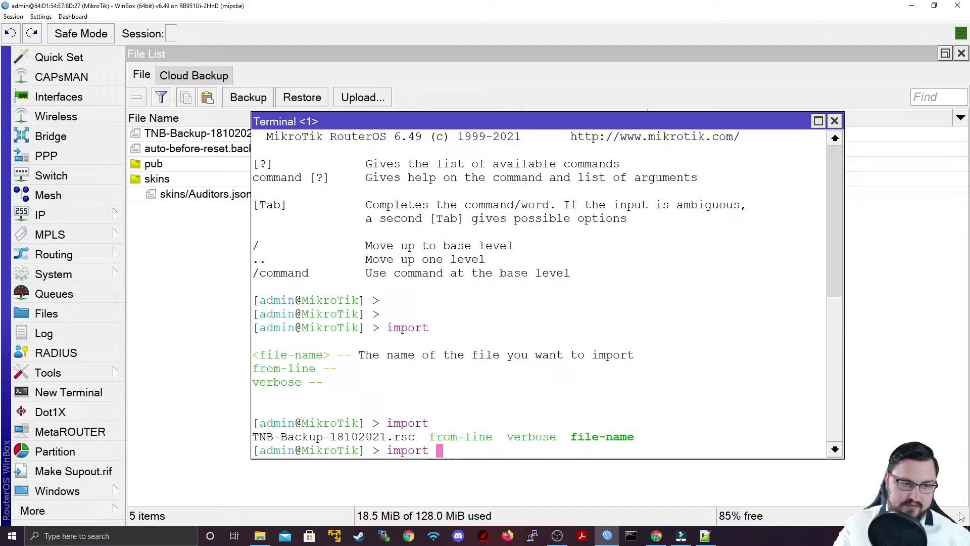
text(TNB)
key(Tab)
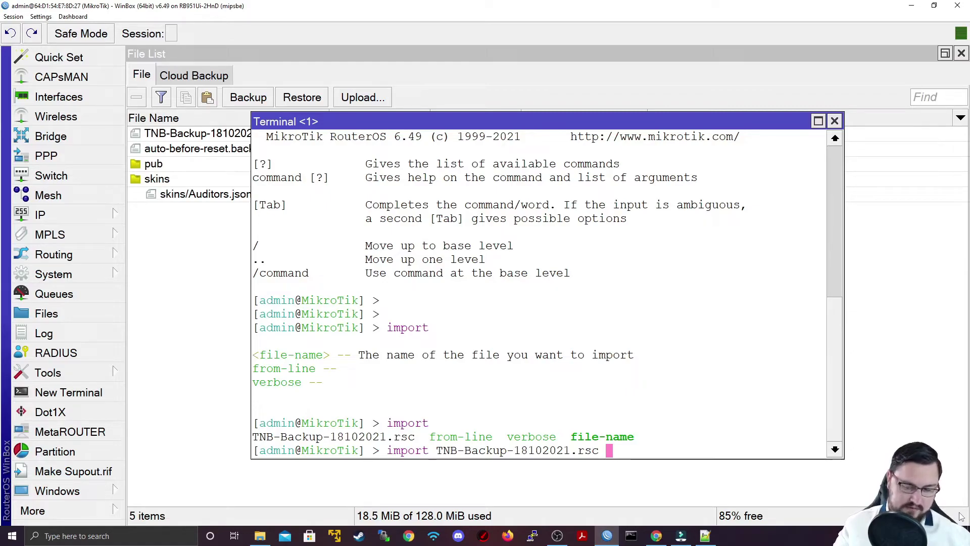
key(Return)
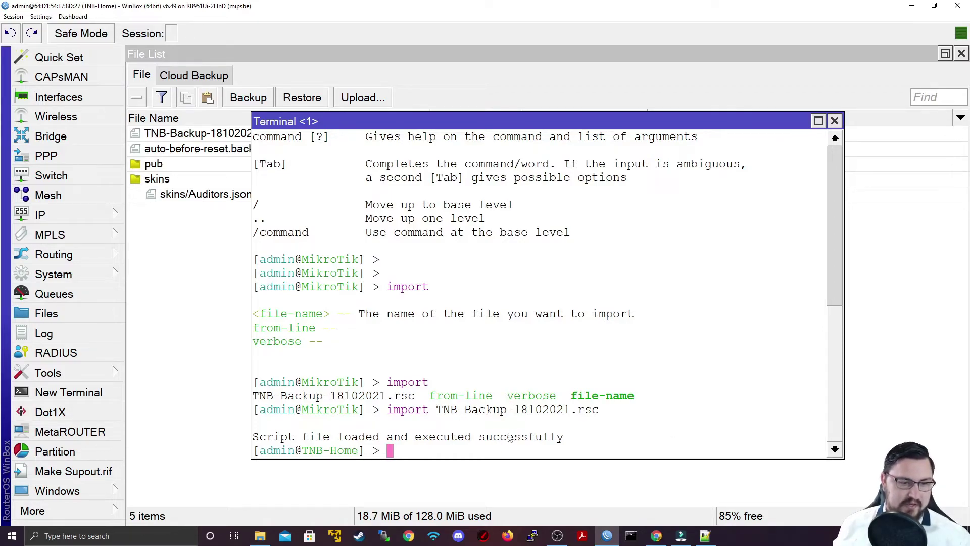
drag(573, 437, 288, 398)
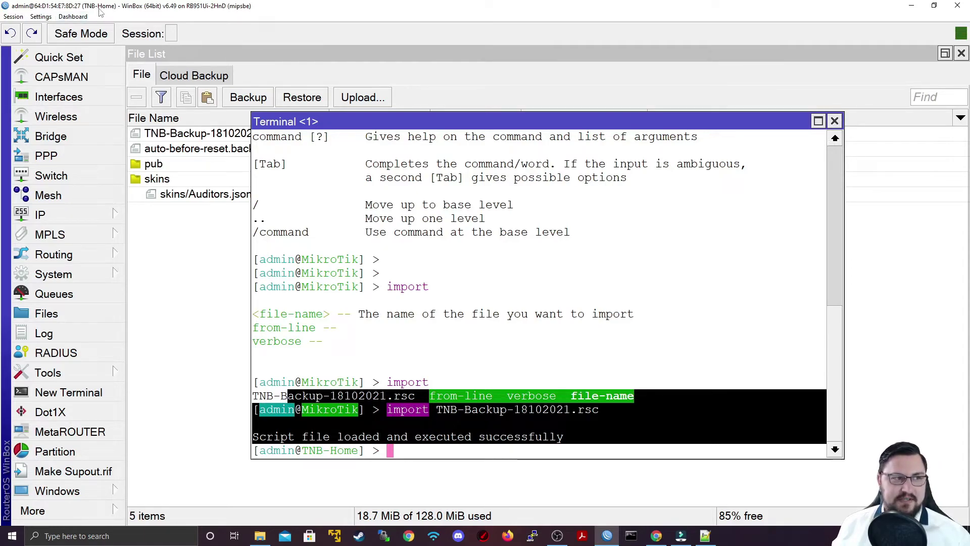
click(55, 101)
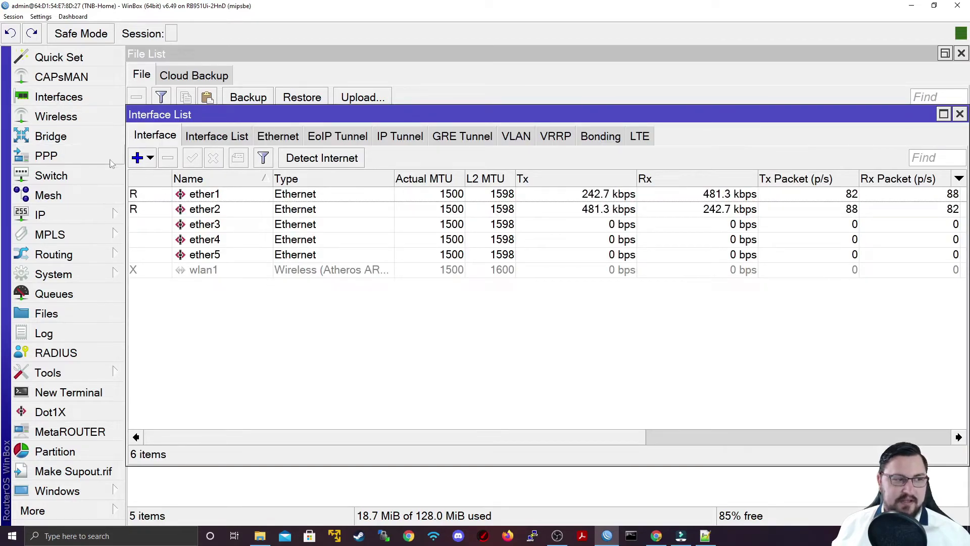
click(60, 215)
click(161, 61)
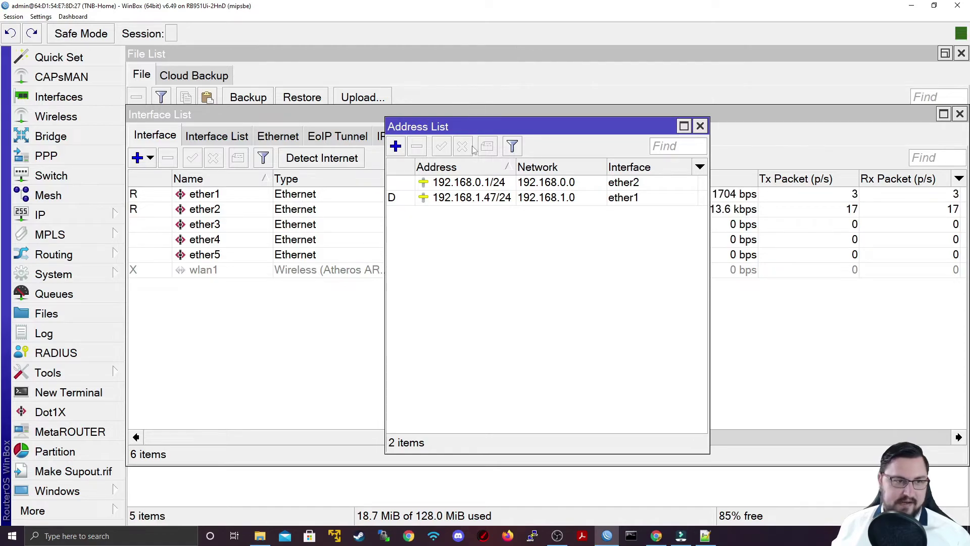
drag(708, 118, 706, 119)
click(700, 126)
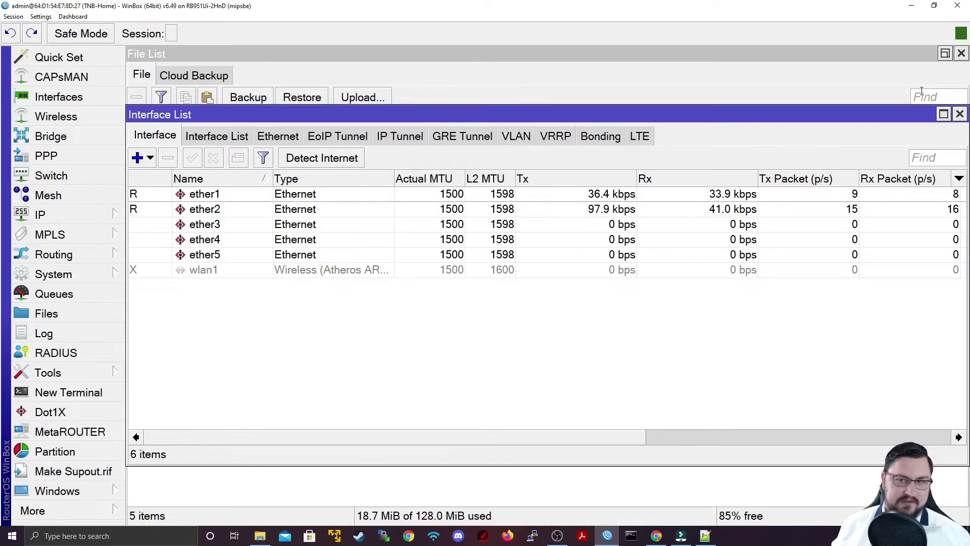
click(960, 114)
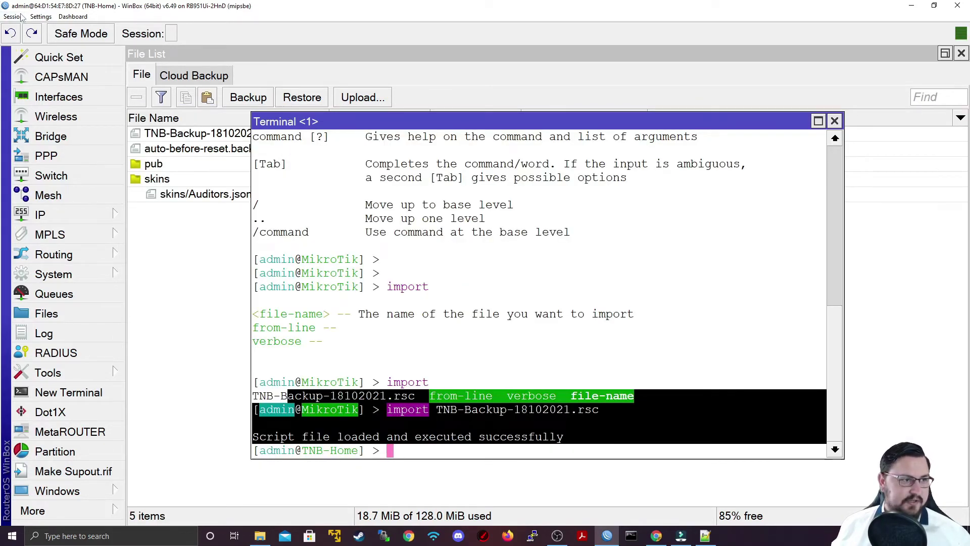
- Disconnect the current WinBox session from the router
double_click(20, 5)
click(26, 40)
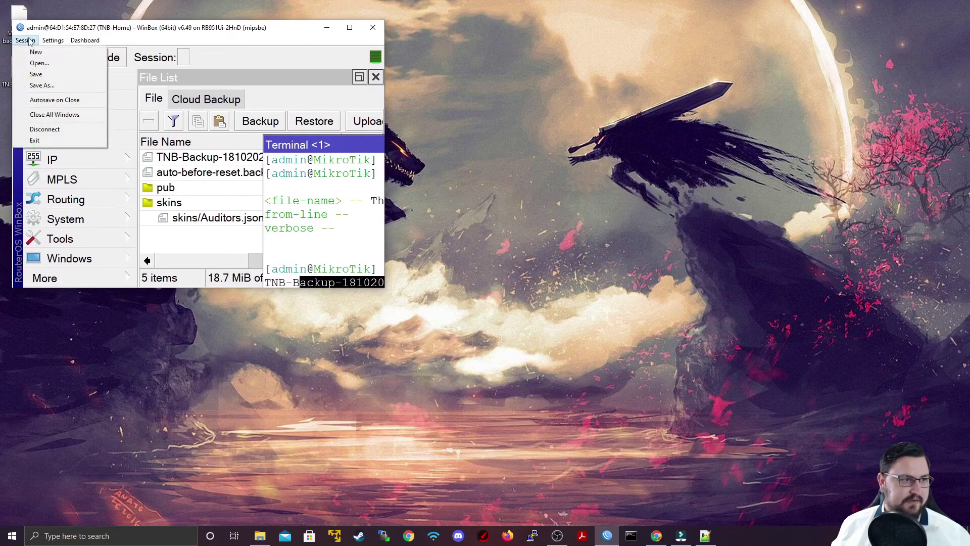
click(69, 130)
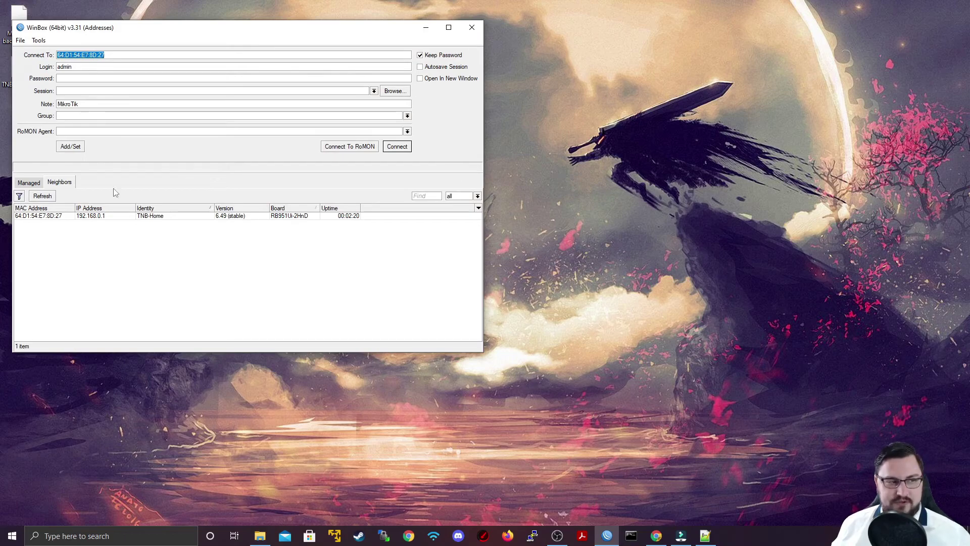
- Reconnect to TNB-Home with the admin password and maximize the new session window
double_click(268, 31)
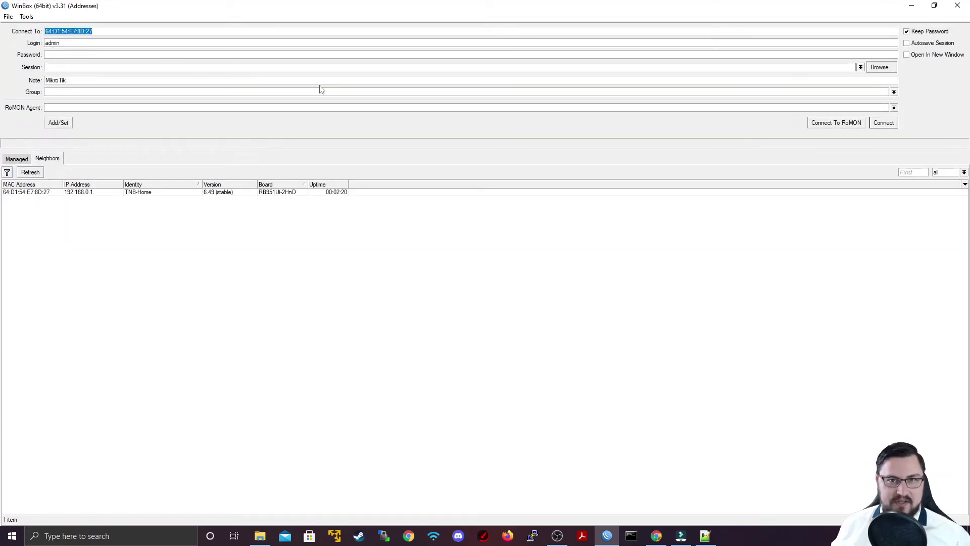
click(884, 122)
click(62, 55)
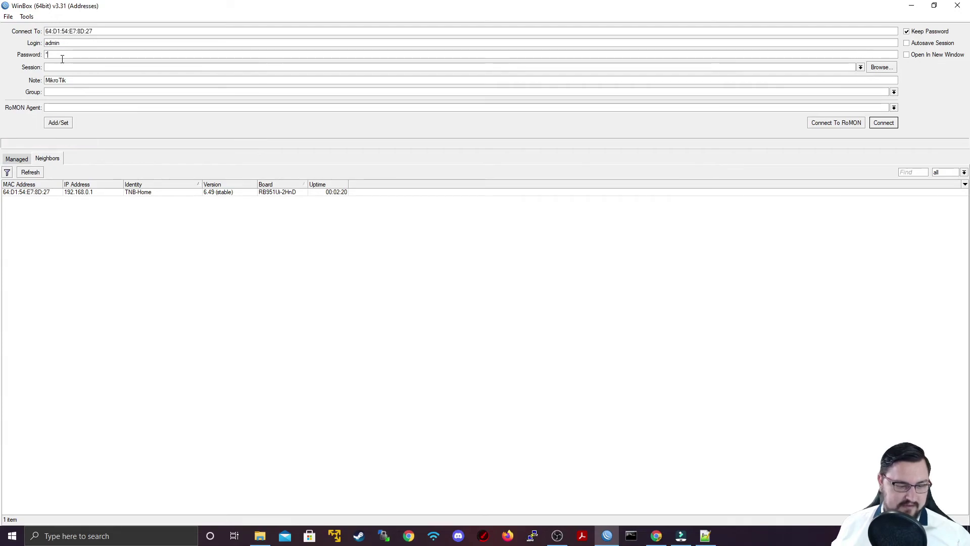
key(Return)
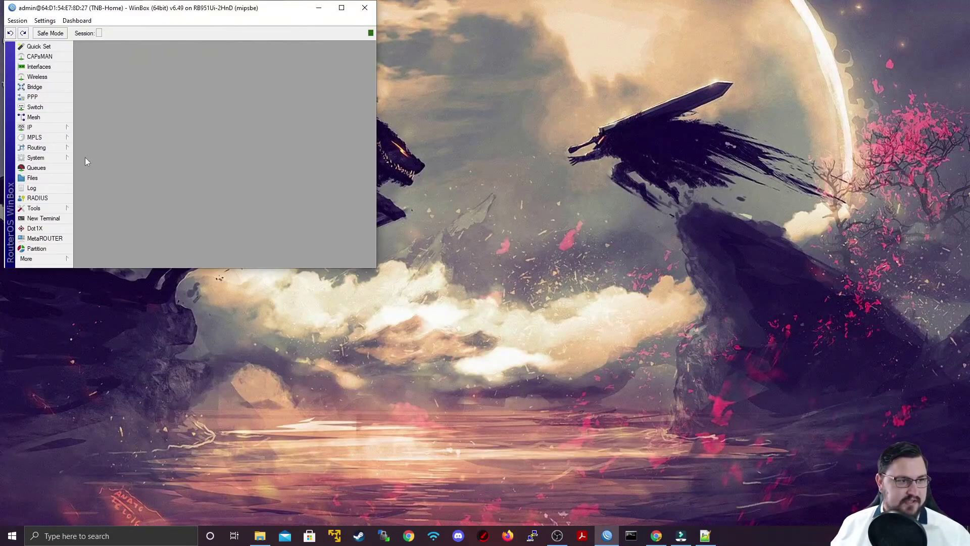
double_click(71, 11)
- Enlarge the interface text and upload MikroTik backup.backup from the Desktop into the File List
key(ctrl+plus)
key(ctrl+plus)
key(ctrl+plus)
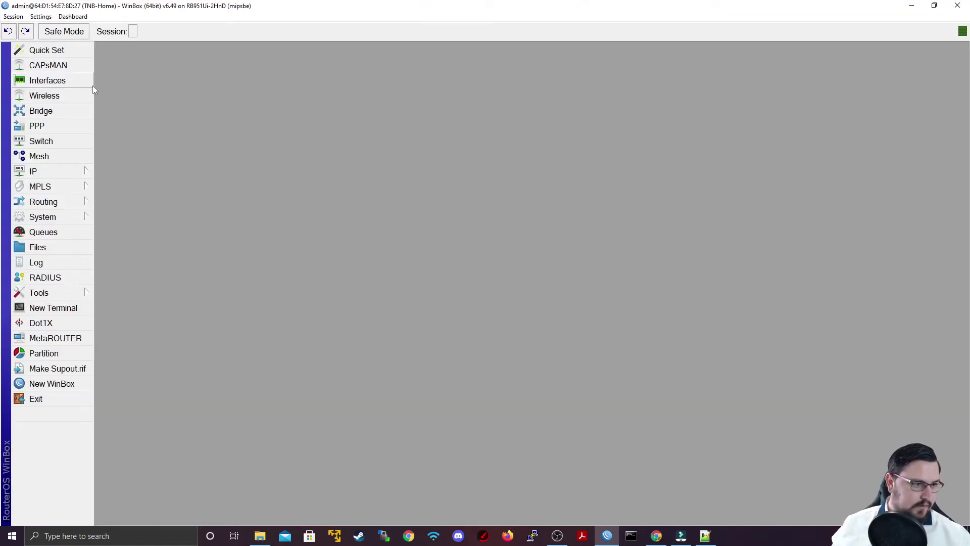
click(65, 248)
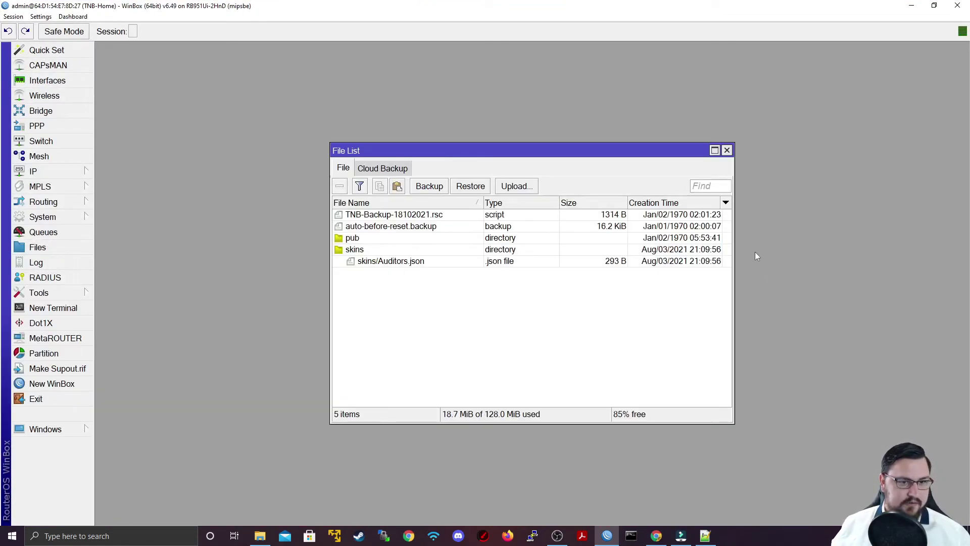
click(470, 188)
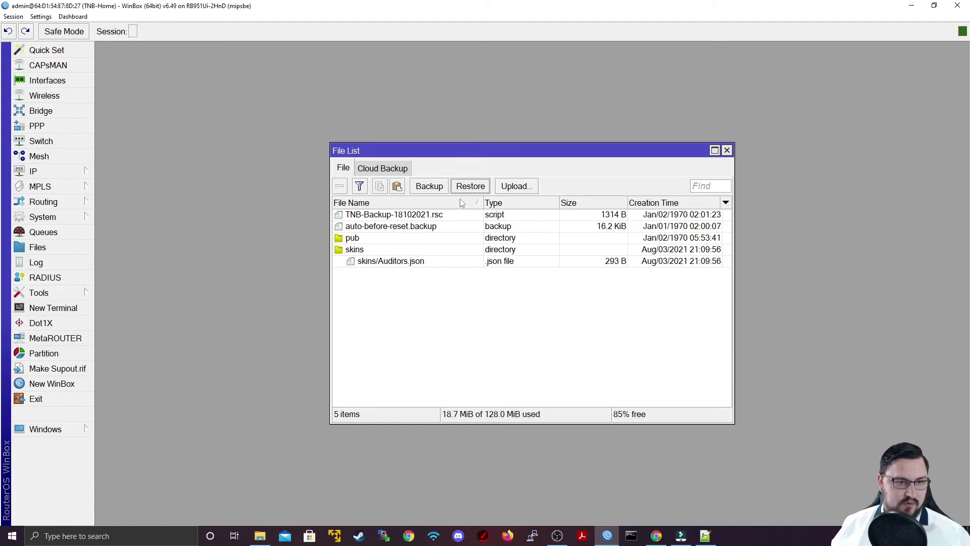
click(512, 190)
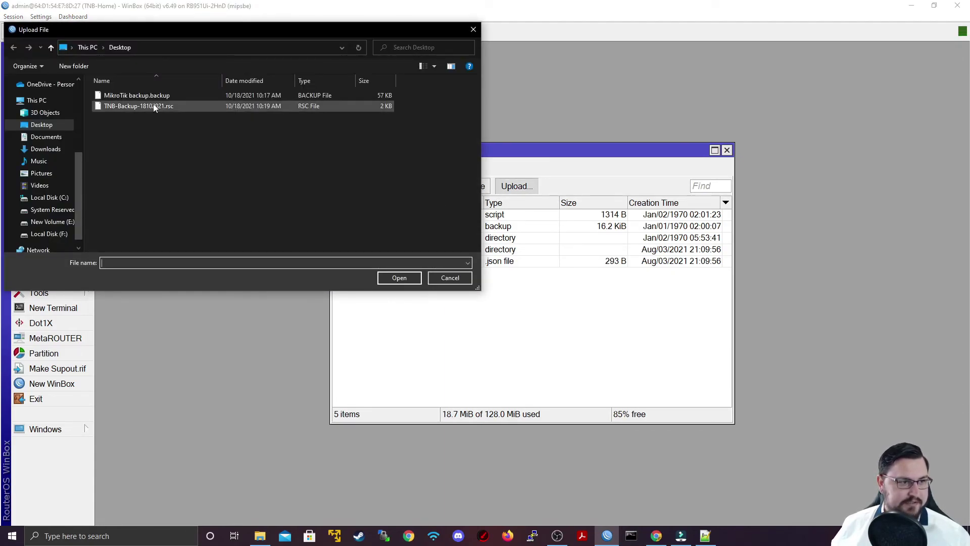
double_click(153, 96)
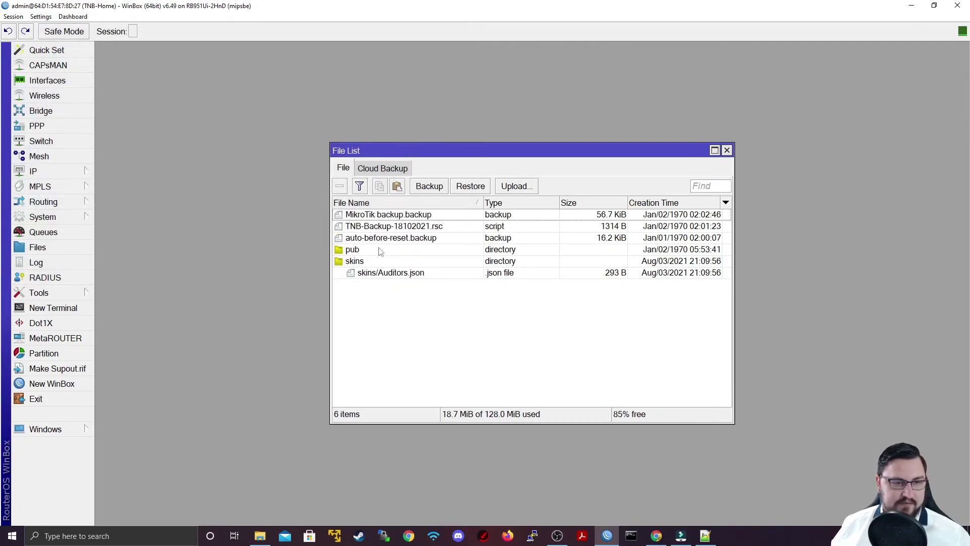
- Select MikroTik backup.backup, open its Restore dialog, then cancel without restoring
click(393, 219)
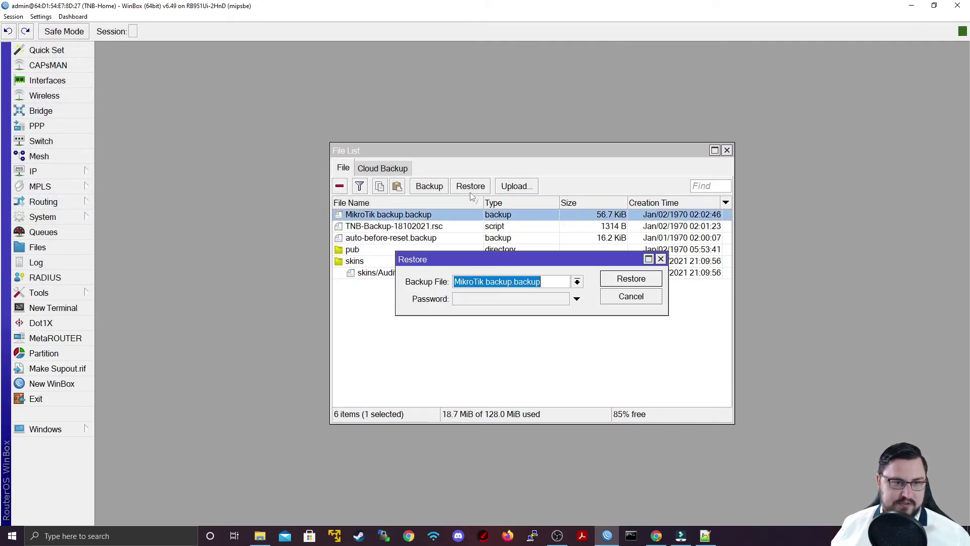
click(472, 194)
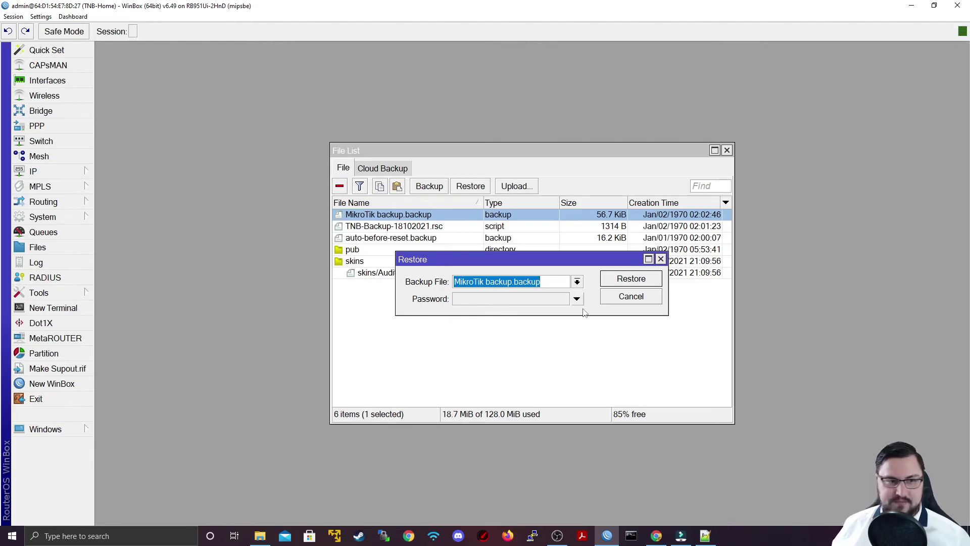
click(608, 298)
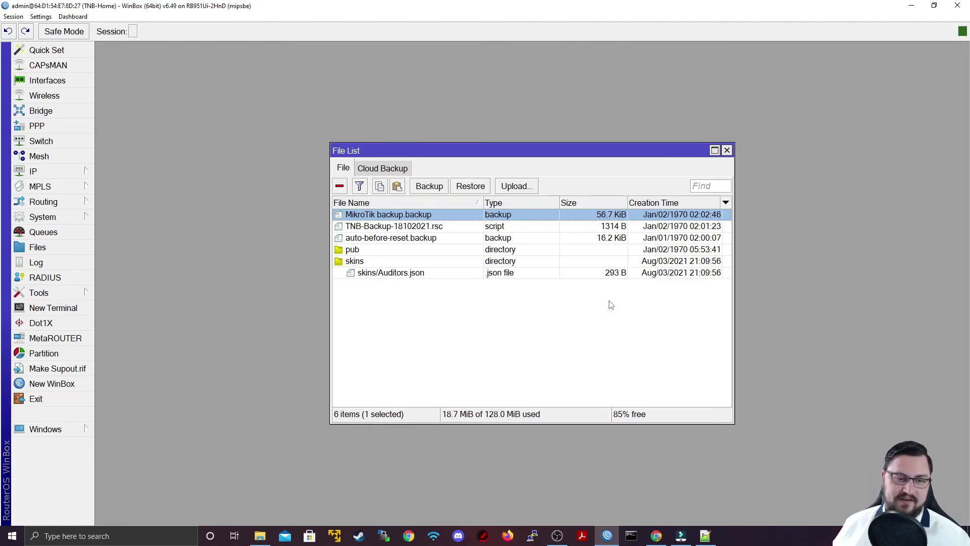